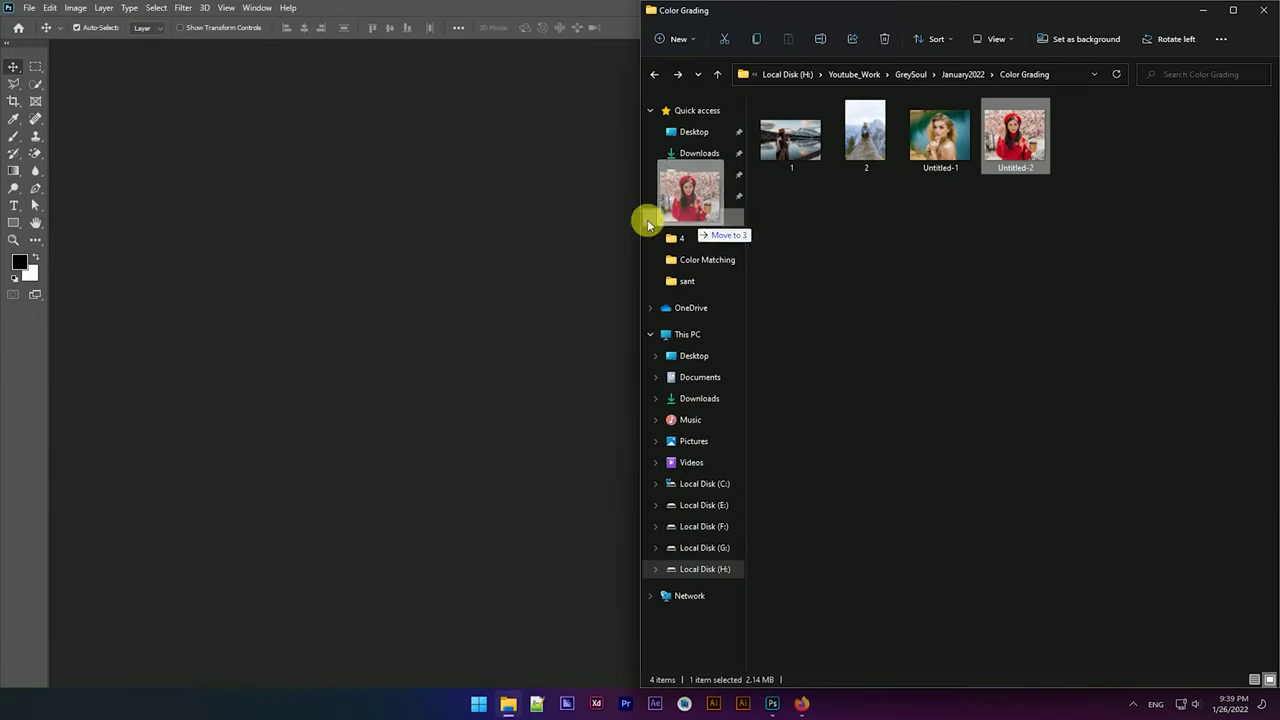
Drag the red-beret portrait Untitled-2.png from File Explorer into Photoshop
drag(1012, 137, 558, 218)
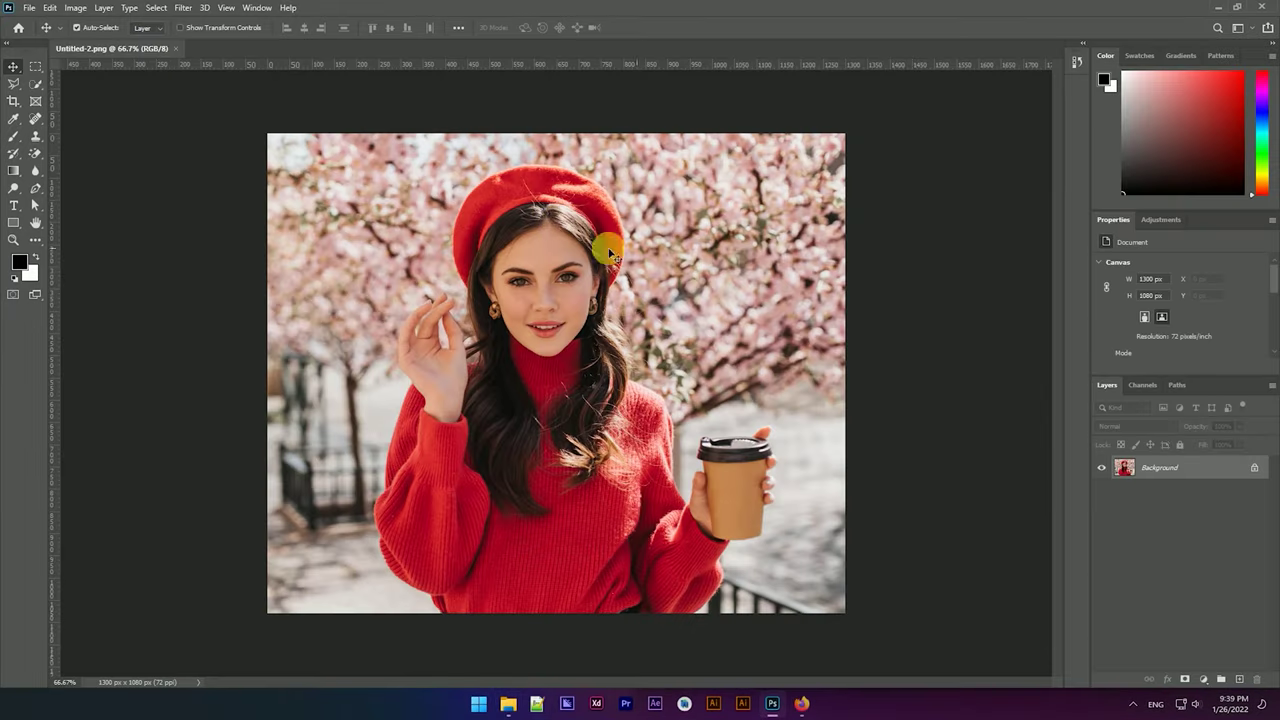
Unlock the Background into Layer 0 and convert Layer 0 to a Smart Object
click(1254, 467)
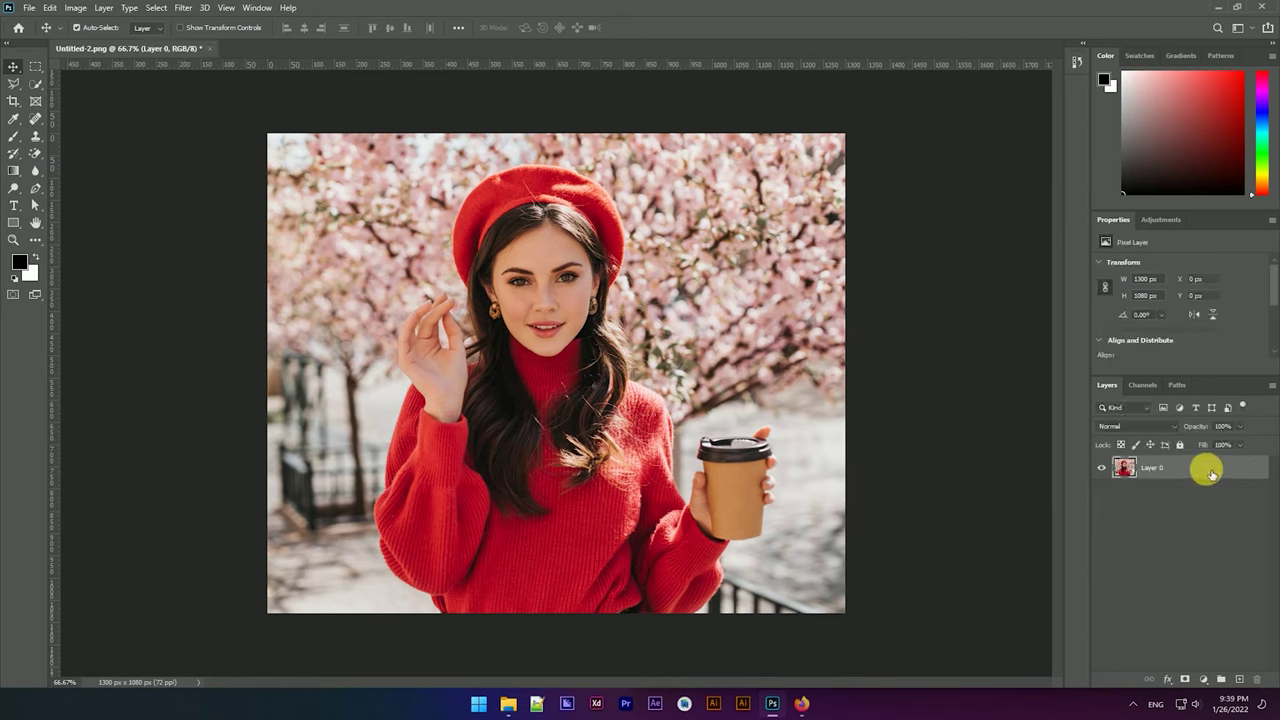
right_click(1211, 472)
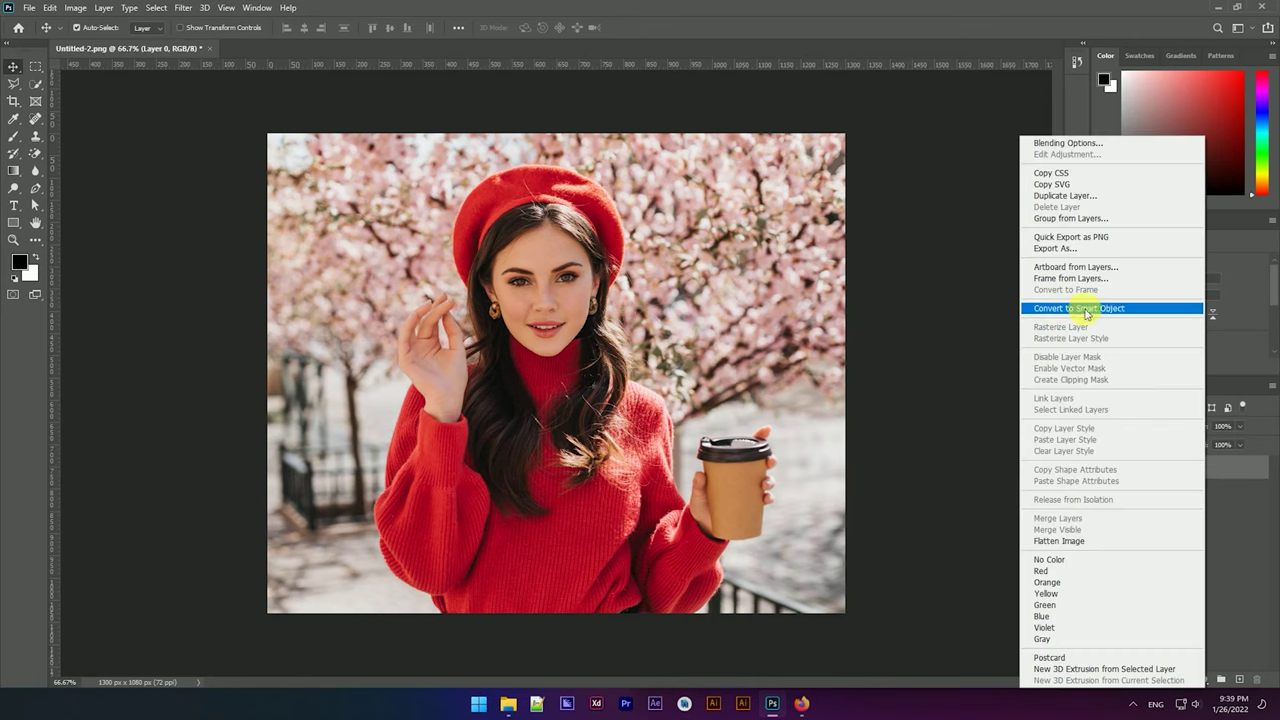
click(1086, 312)
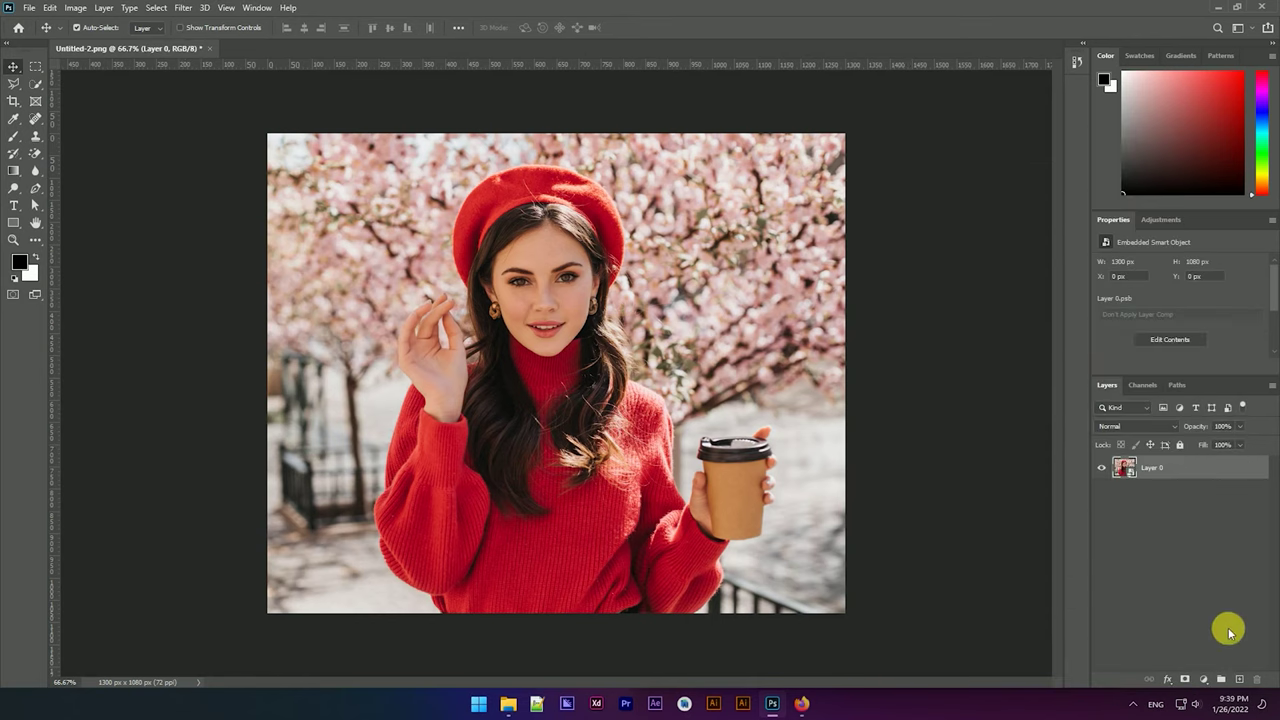
click(1203, 680)
Add a Gradient Map layer in Hard Mix blend mode with its fill lowered to 27%
click(1190, 665)
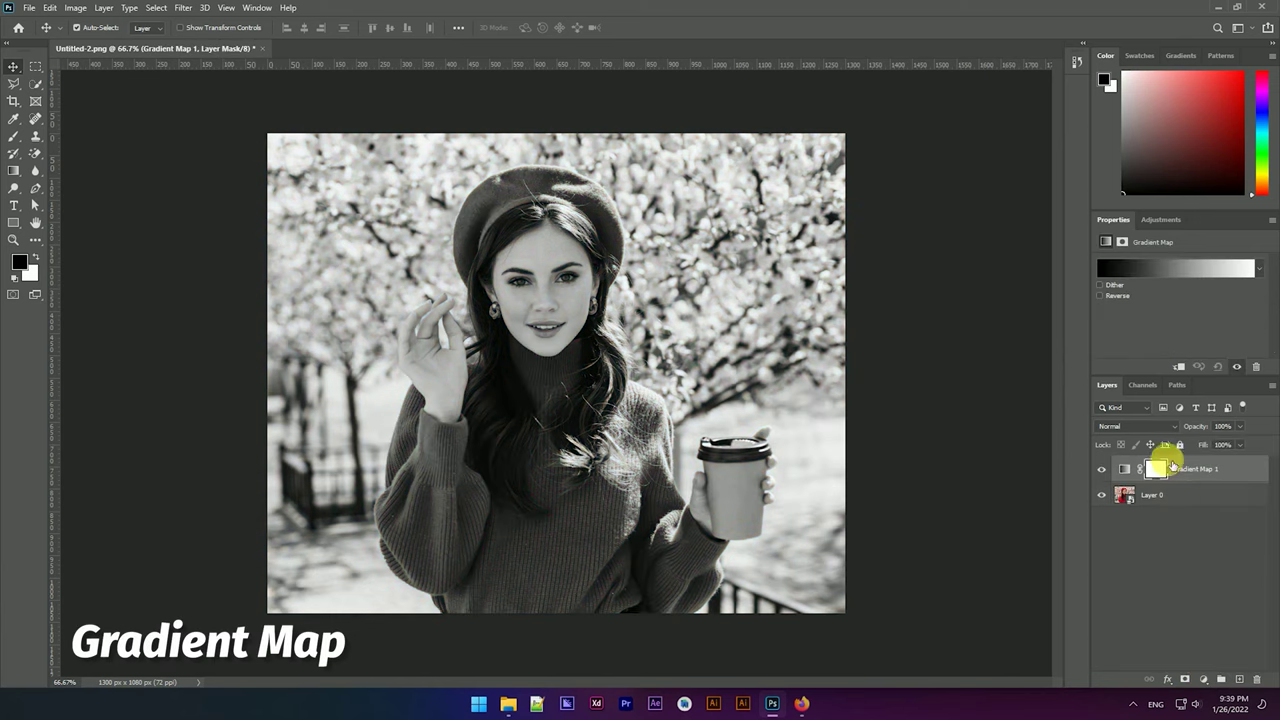
click(1115, 426)
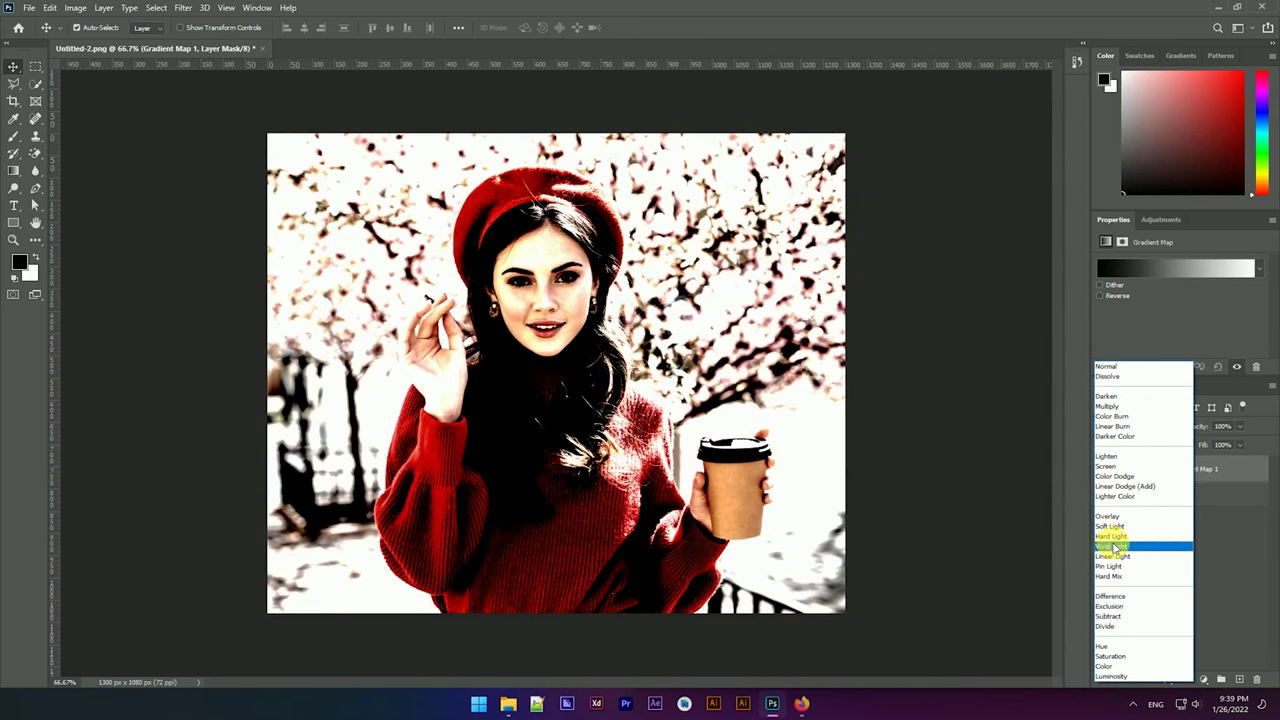
click(1125, 578)
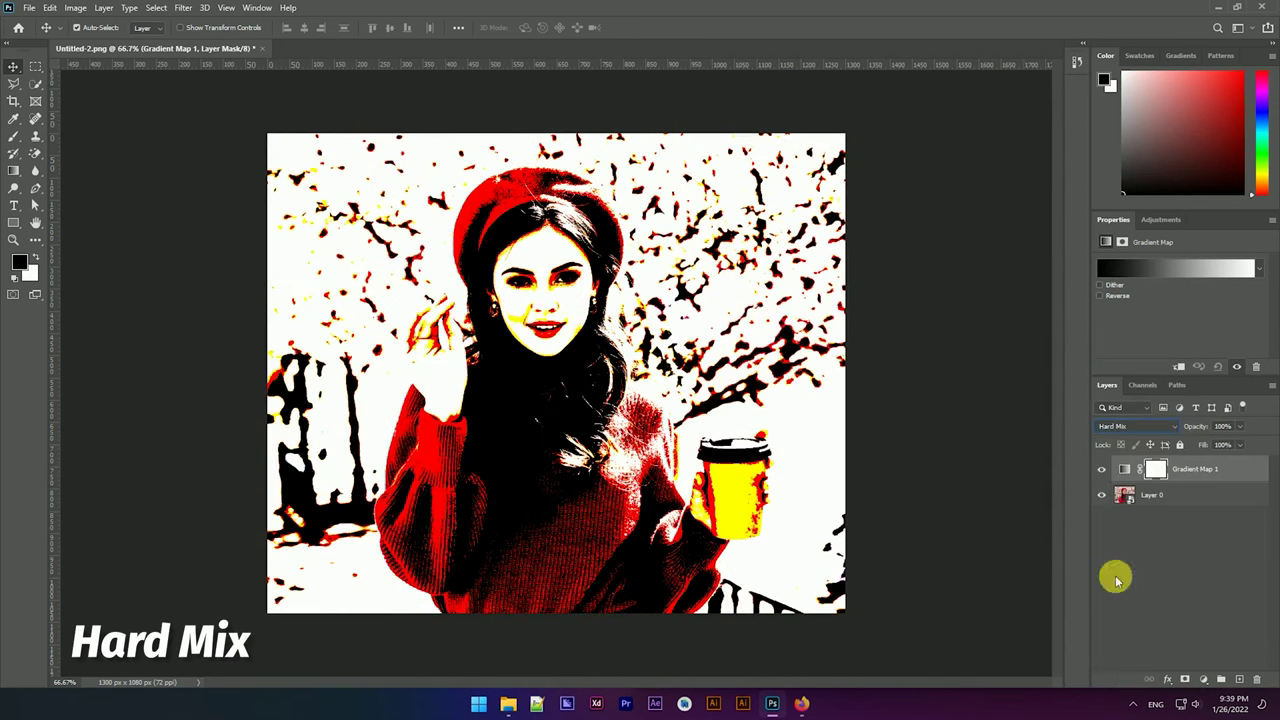
drag(1205, 450, 1168, 447)
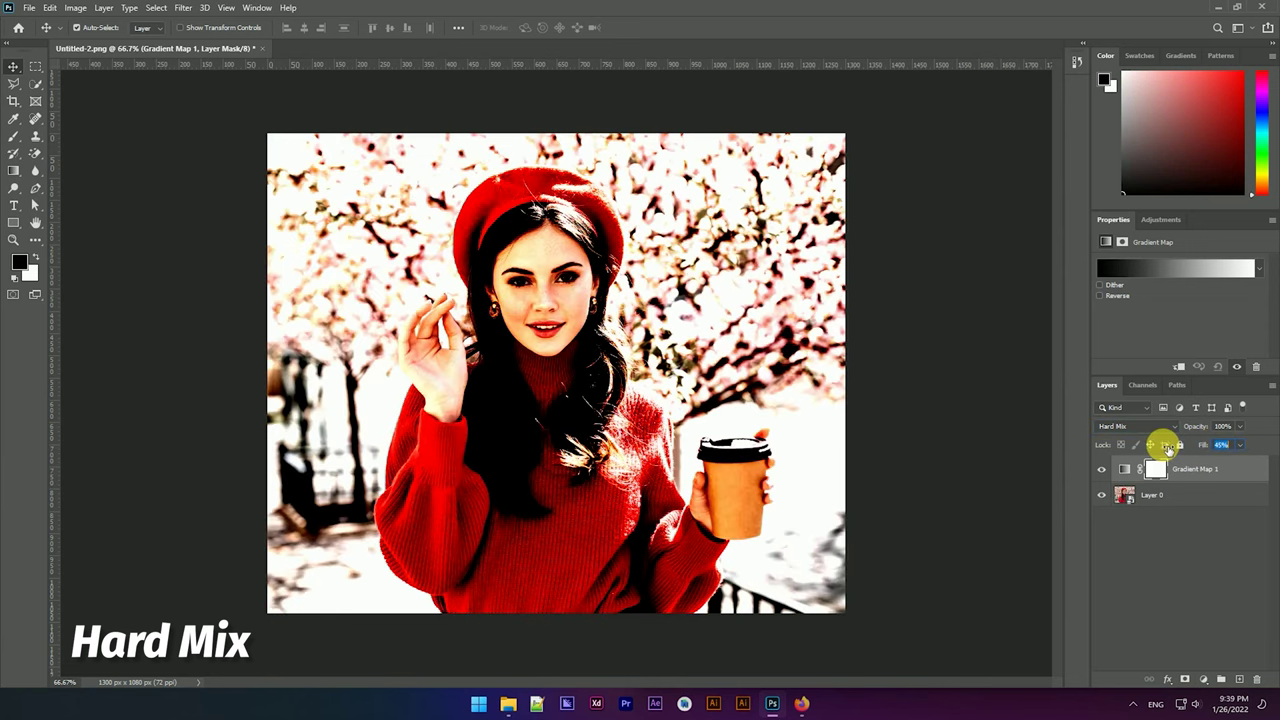
drag(1152, 447, 1155, 450)
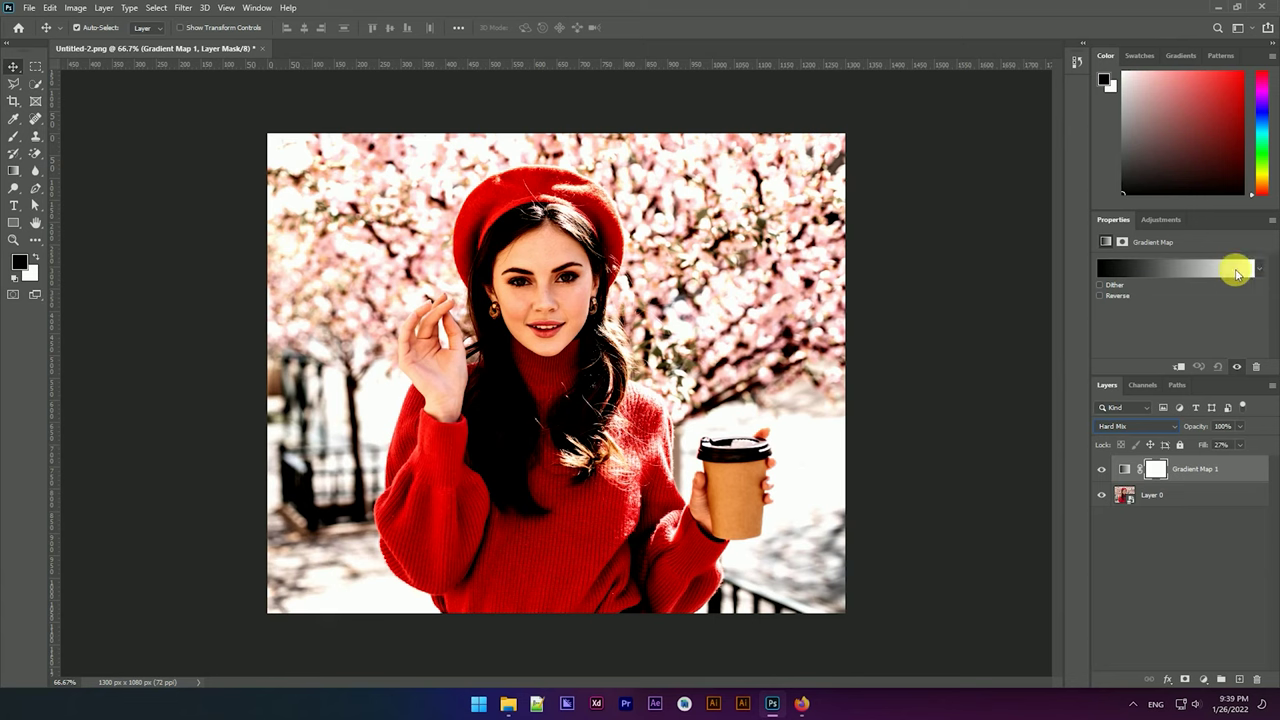
Open the Gradient Editor, keep the Solid gradient type, and try the first Purples presets
click(1201, 268)
click(850, 207)
click(848, 220)
click(767, 110)
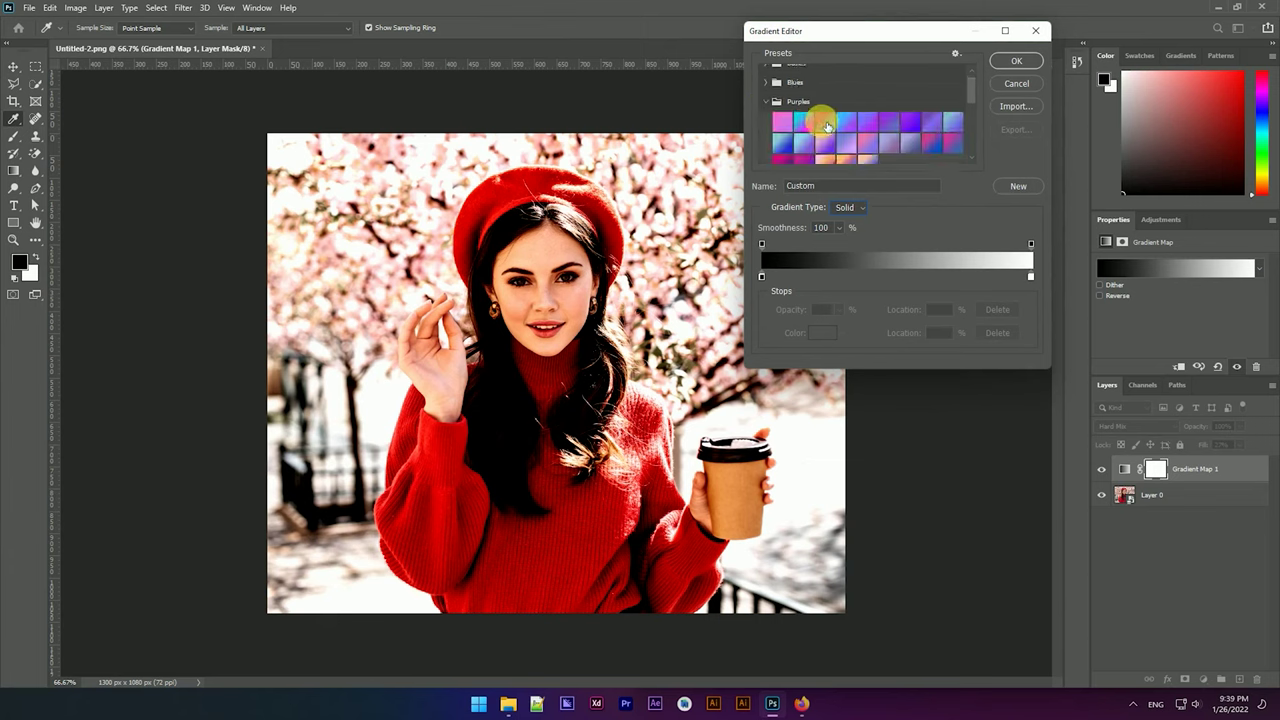
scroll(820, 120, down, 2)
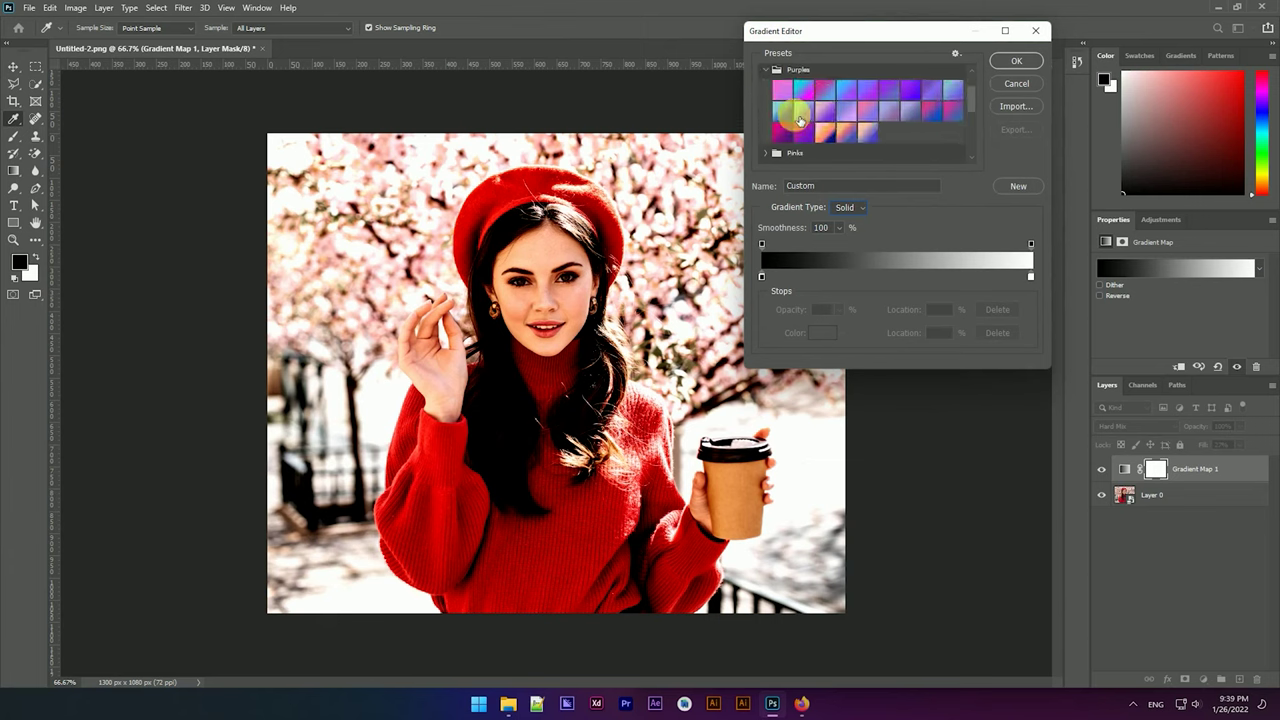
click(782, 95)
click(823, 88)
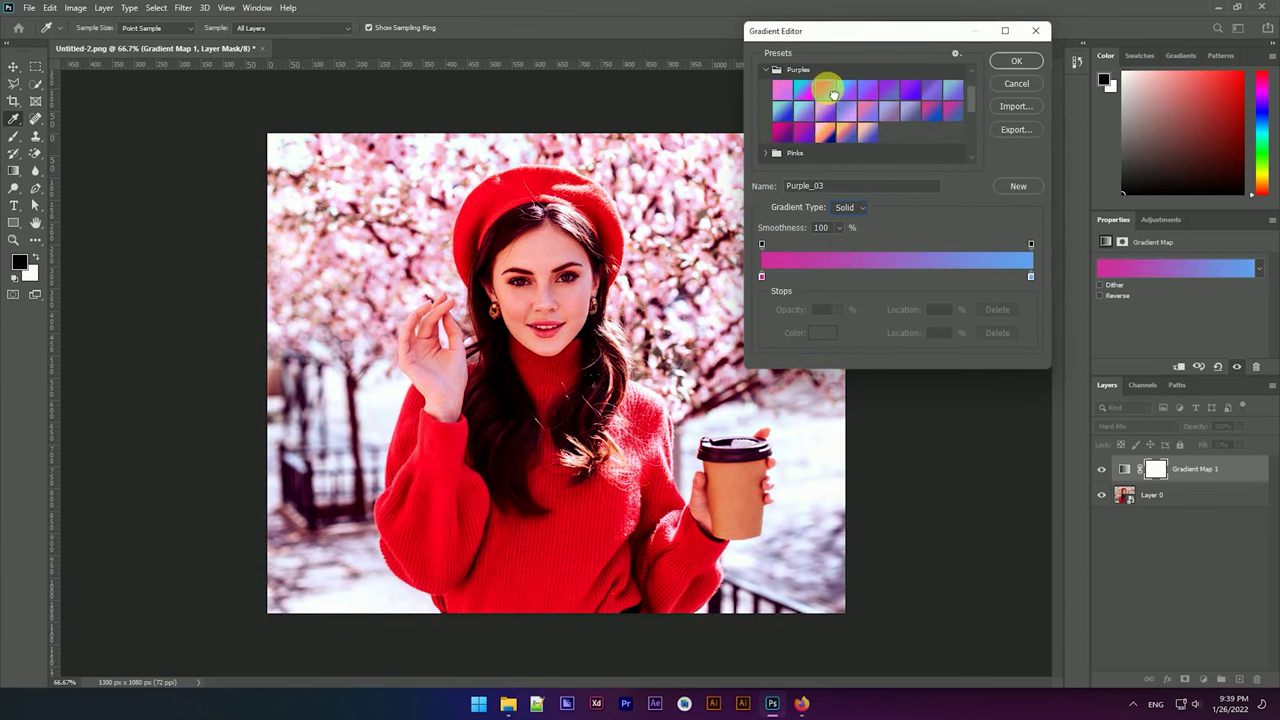
Try more Purples presets, including lavender Purple_16 and blue-violet Purple_09
scroll(818, 100, down, 2)
click(812, 98)
click(857, 100)
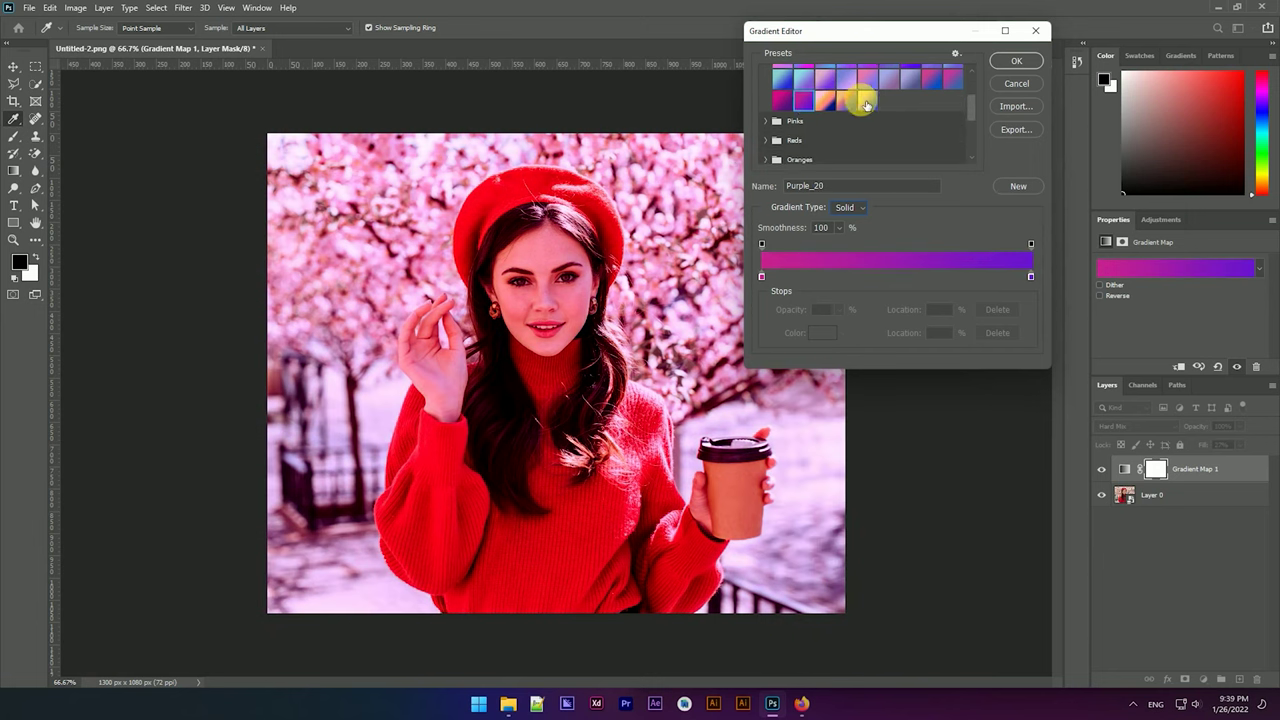
scroll(900, 100, up, 1)
click(925, 100)
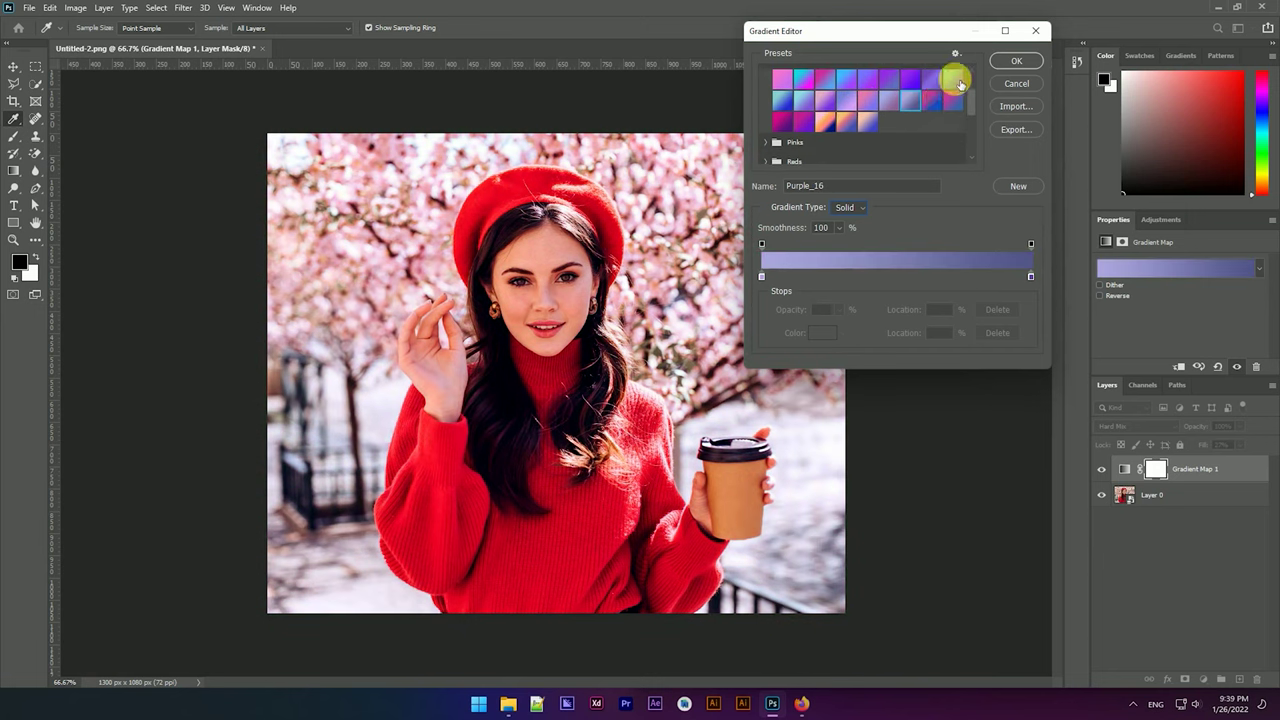
click(958, 82)
scroll(782, 119, down, 1)
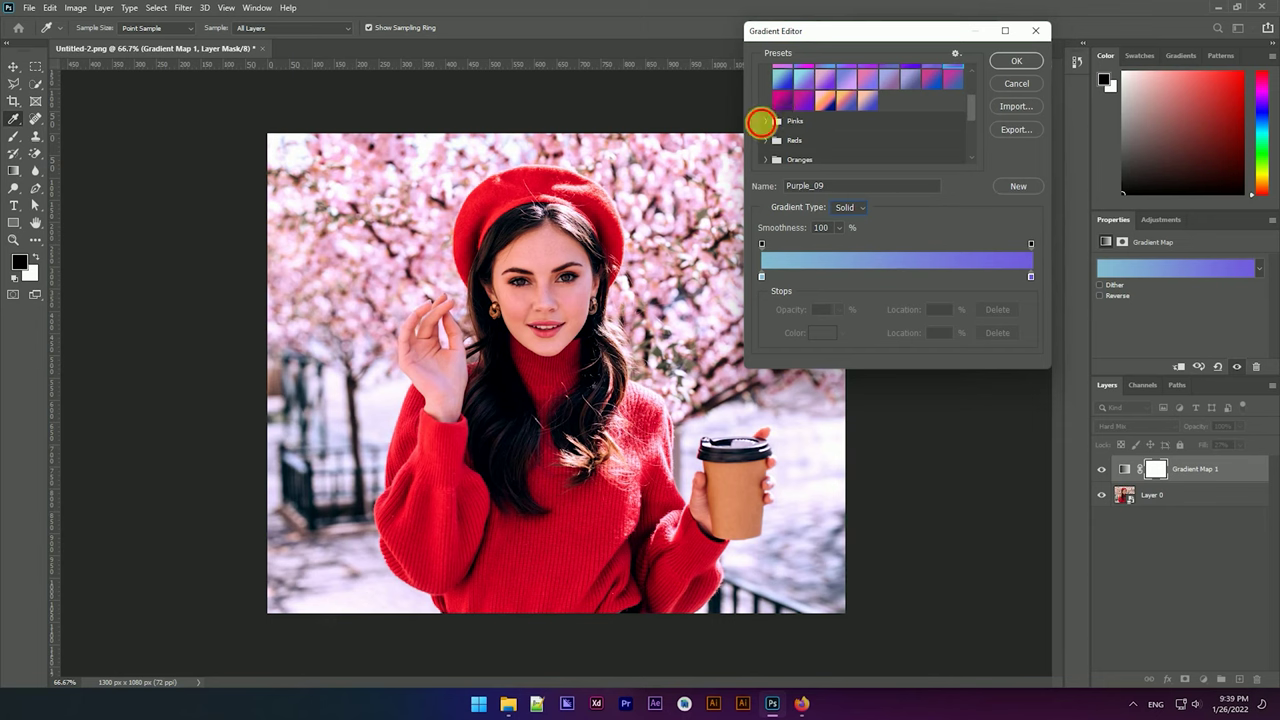
Try Pinks presets such as Pink_14, then the magenta-purple Purple_19 preset
click(764, 121)
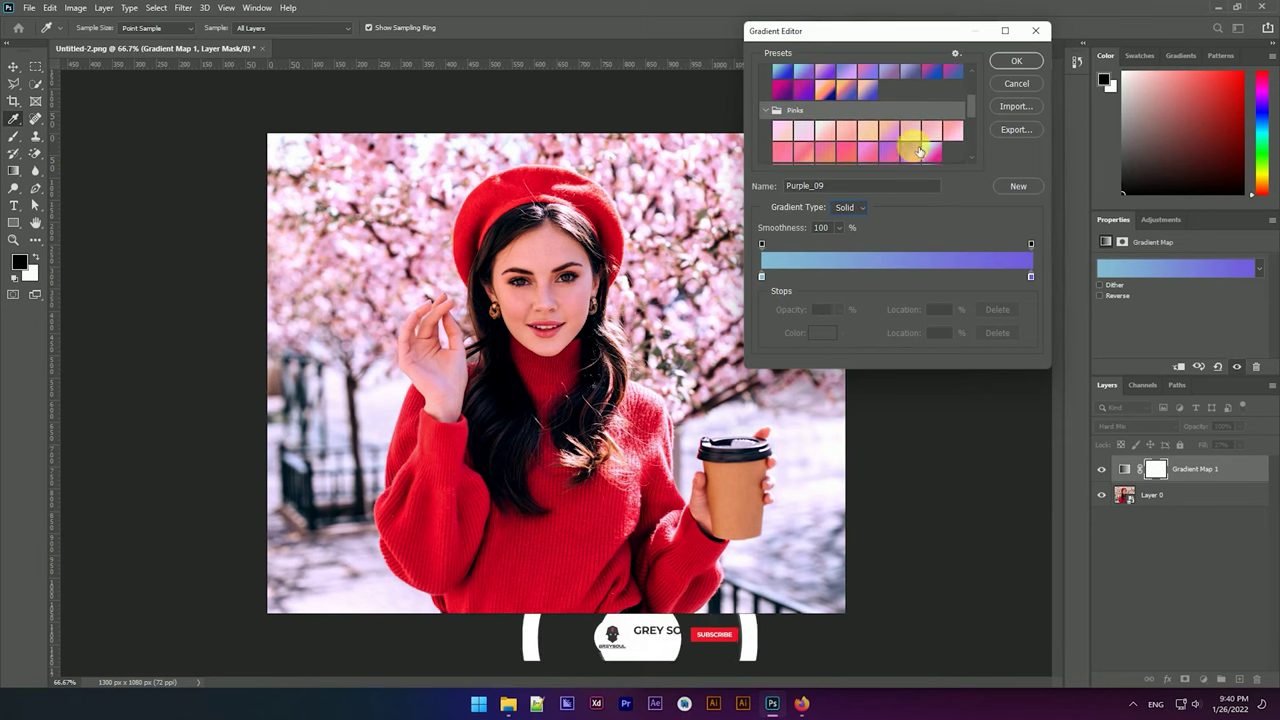
click(920, 150)
click(866, 149)
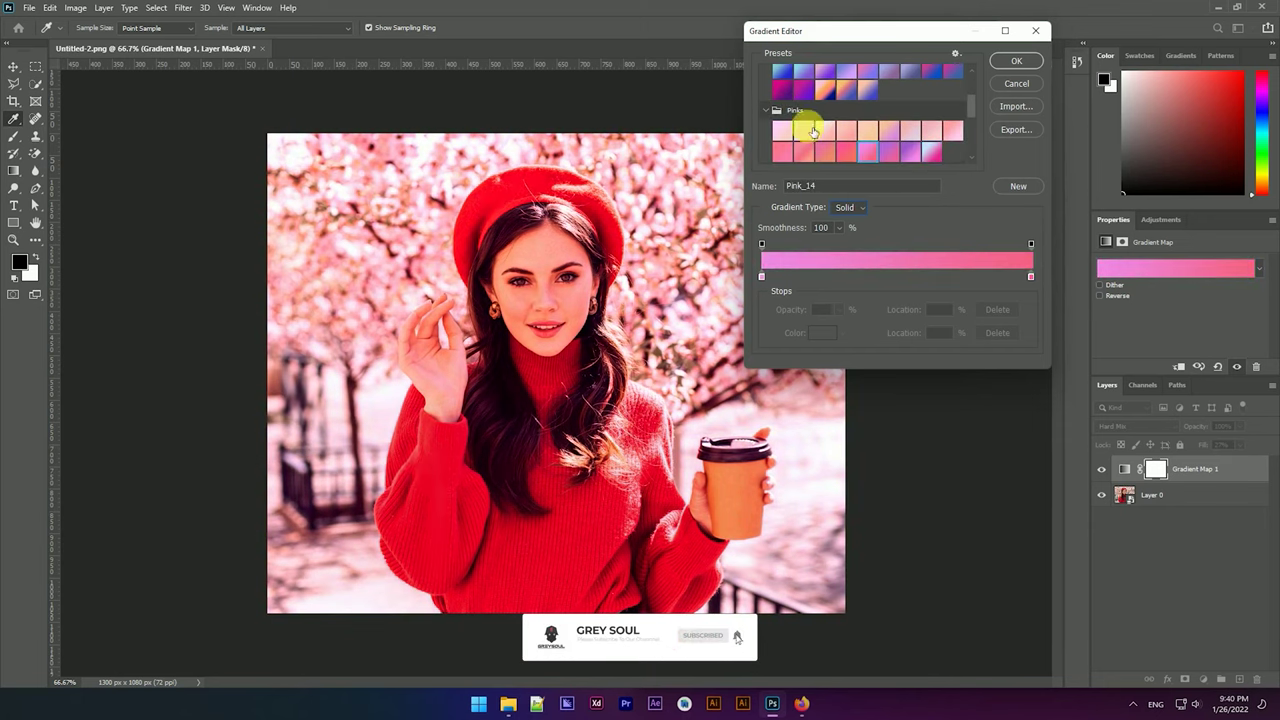
click(782, 90)
scroll(777, 120, down, 3)
Apply the orange-red Red_07 preset and move its middle color stop to 42%
click(770, 119)
scroll(830, 131, down, 1)
click(908, 118)
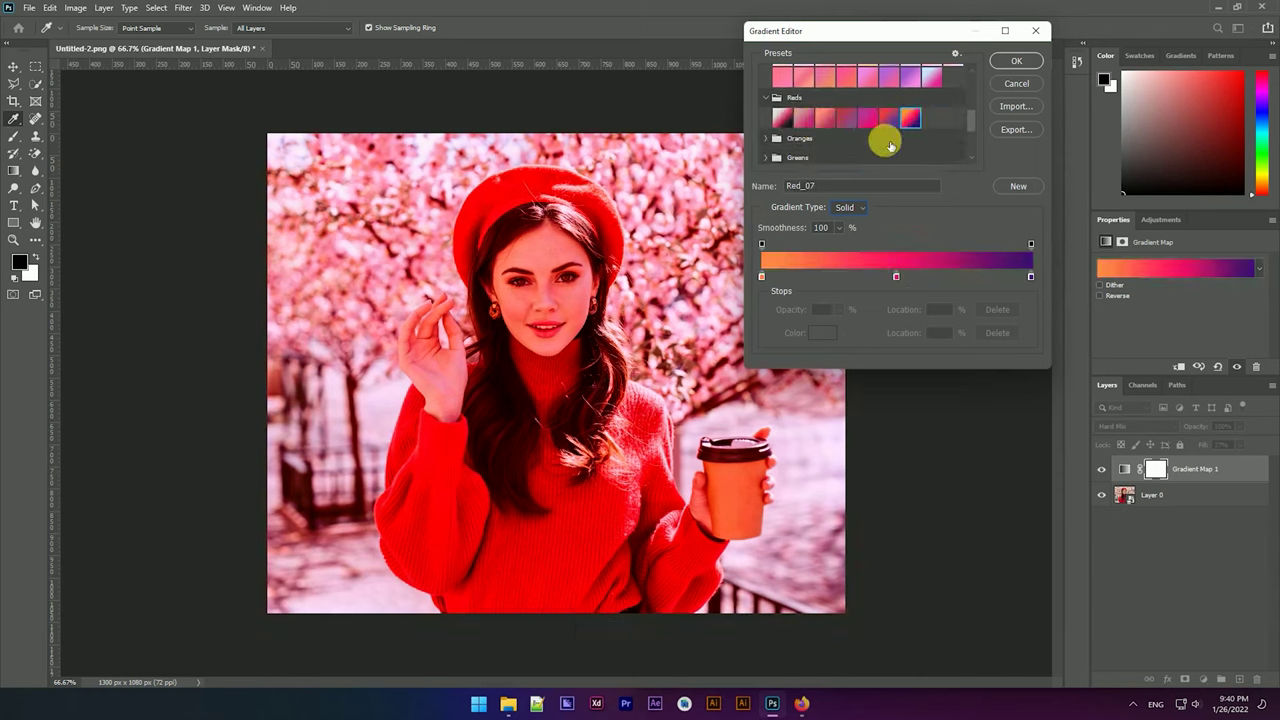
drag(896, 278, 875, 277)
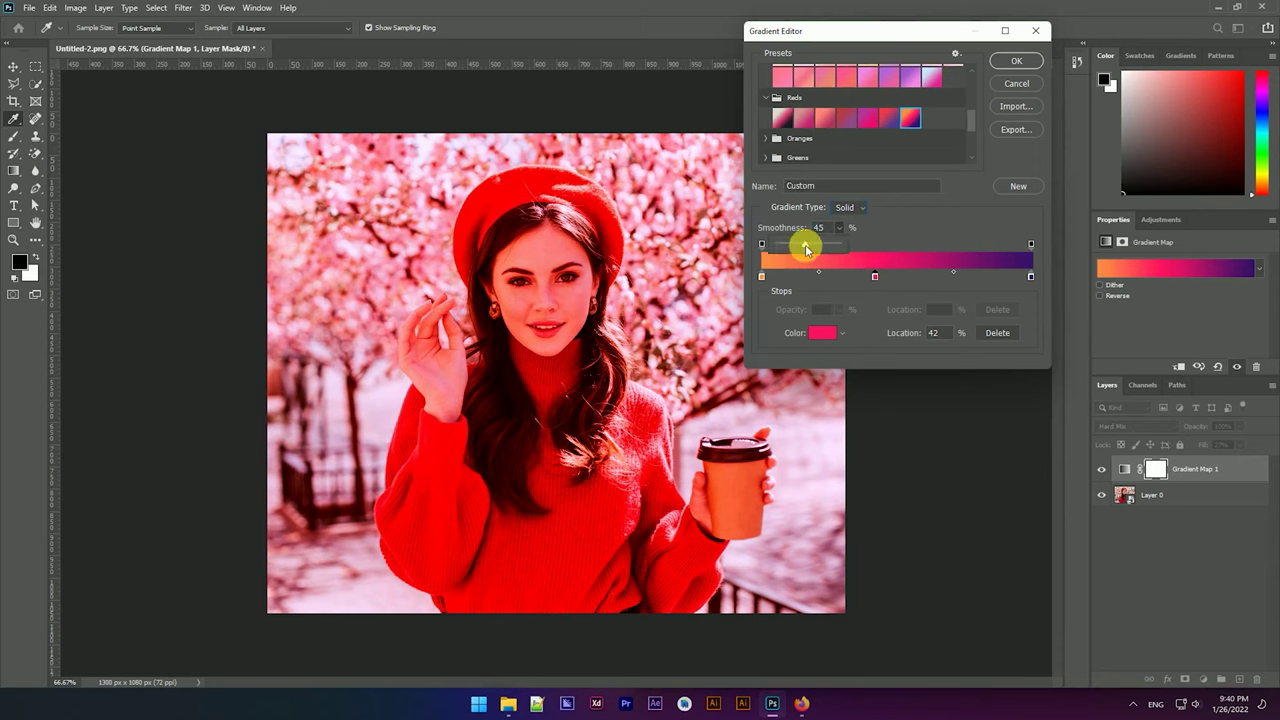
Set smoothness to 35, switch to an RGB Noise gradient, and lower roughness to 29
click(866, 221)
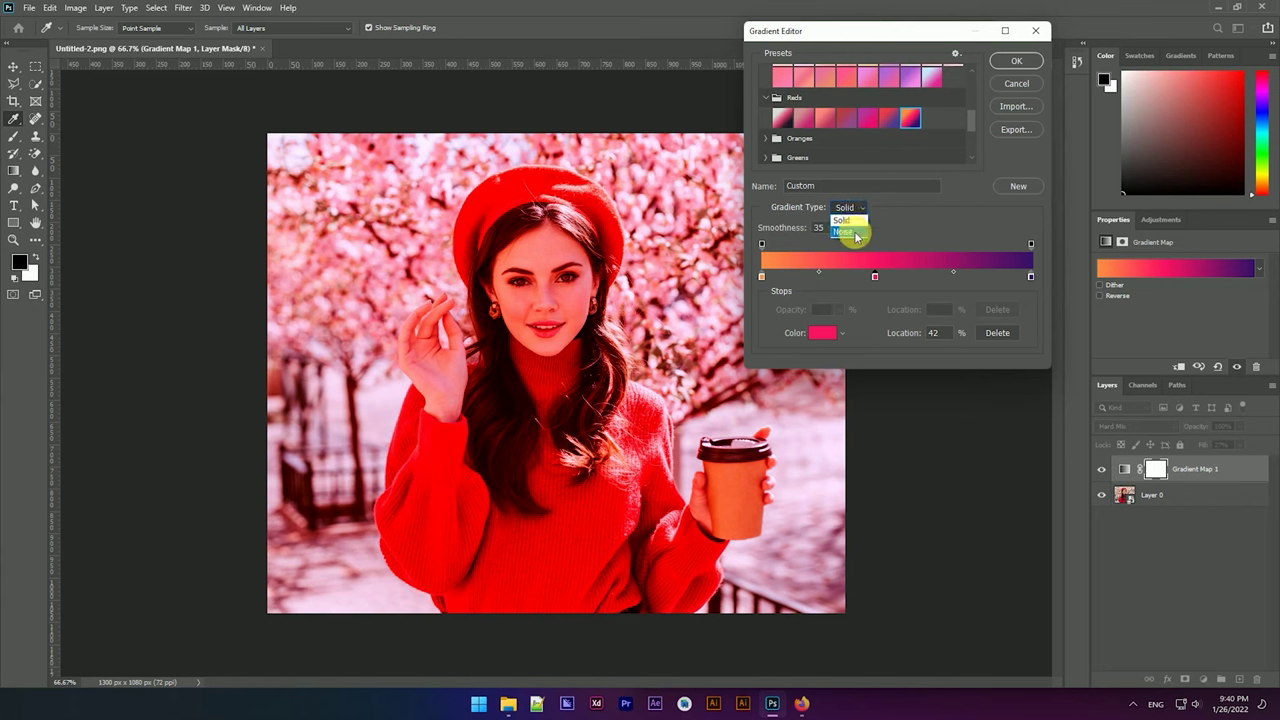
click(855, 231)
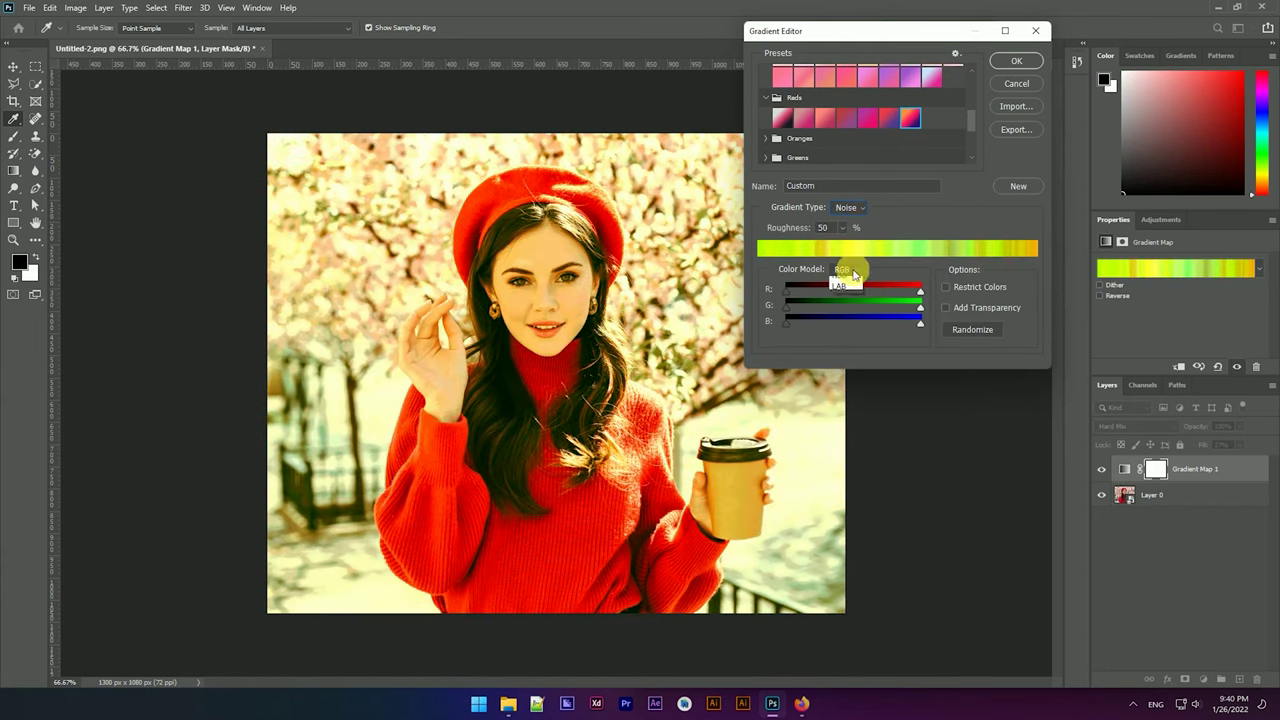
click(855, 279)
click(842, 228)
drag(835, 249, 828, 249)
Narrow the green and blue channel ranges to give the noise gradient a warm golden tint
mouse_move(910, 307)
mouse_down()
mouse_move(857, 308)
mouse_move(895, 293)
mouse_up()
click(918, 290)
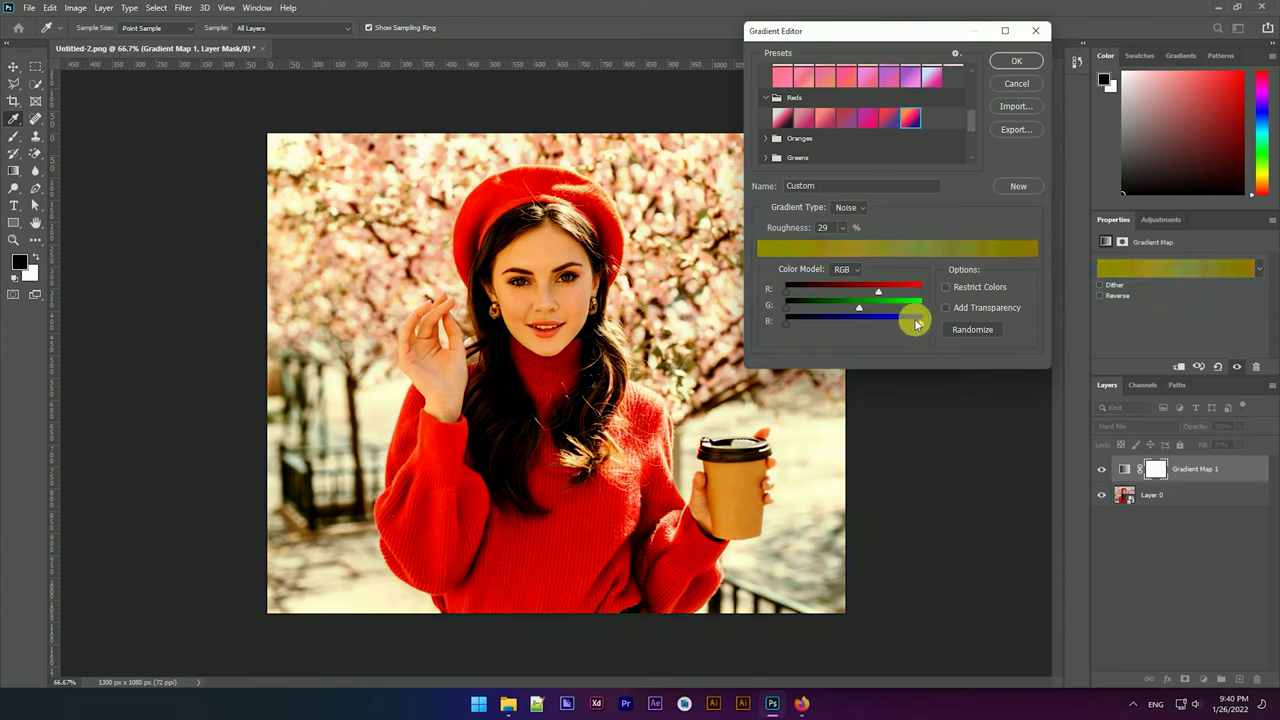
click(920, 323)
drag(889, 323, 895, 323)
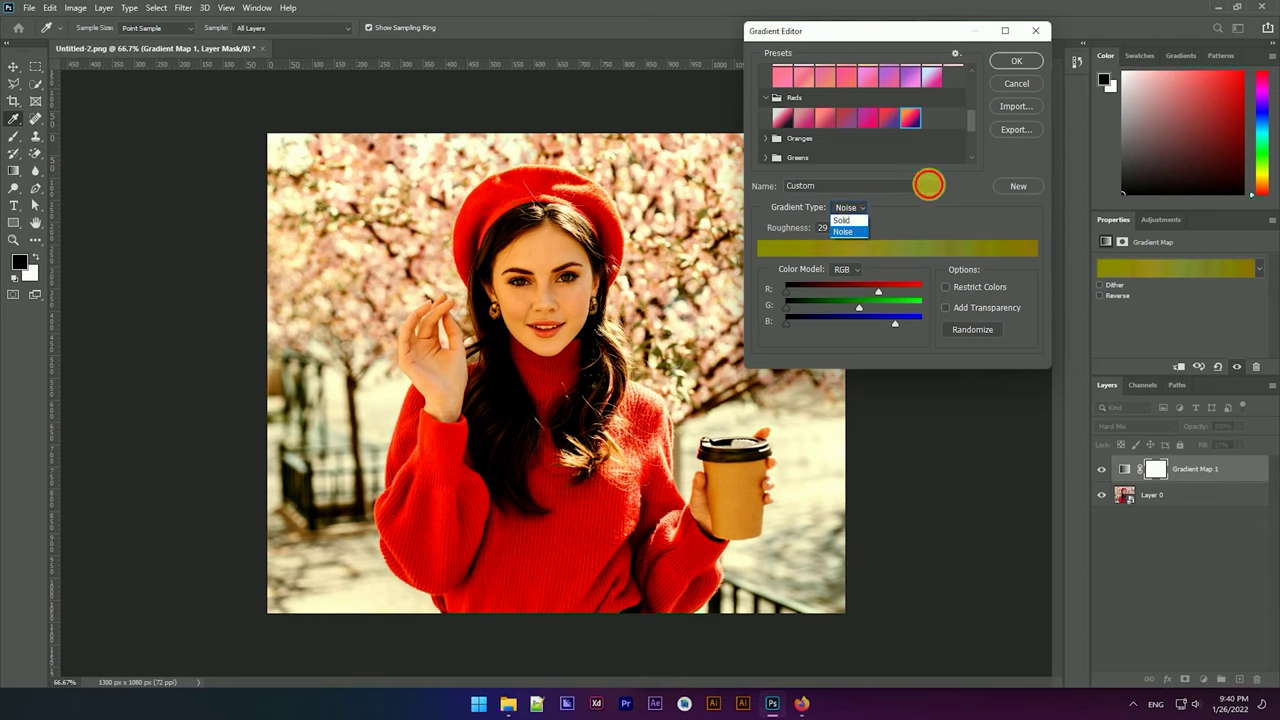
click(928, 184)
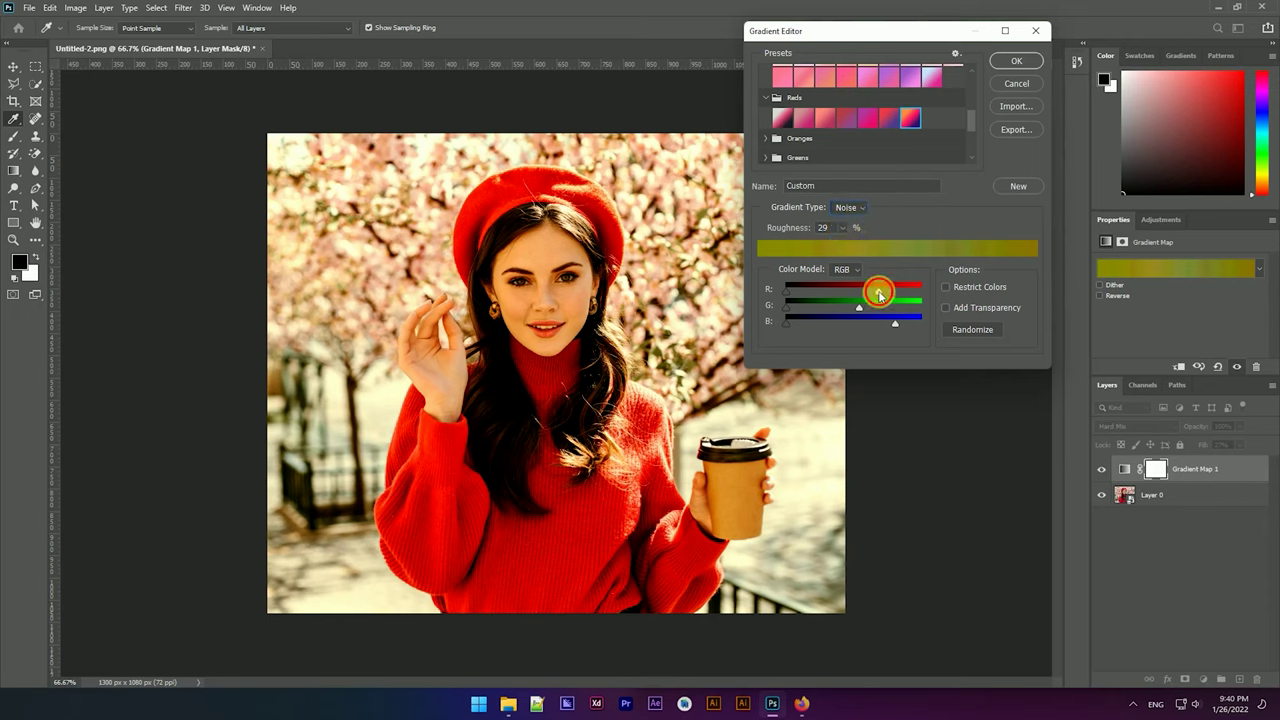
click(766, 98)
Try Greens presets, settle on the yellow-to-green Green_18, and commit it with OK
scroll(806, 126, down, 1)
click(766, 106)
click(810, 130)
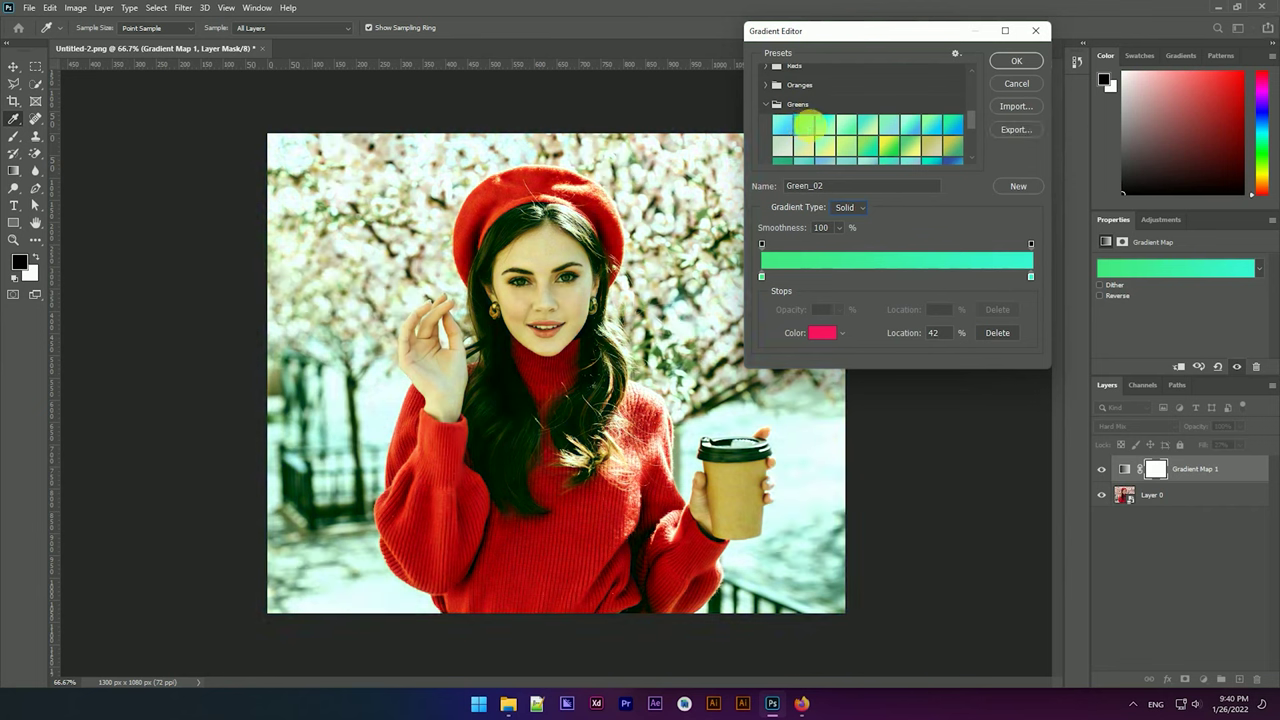
scroll(850, 132, down, 1)
click(889, 128)
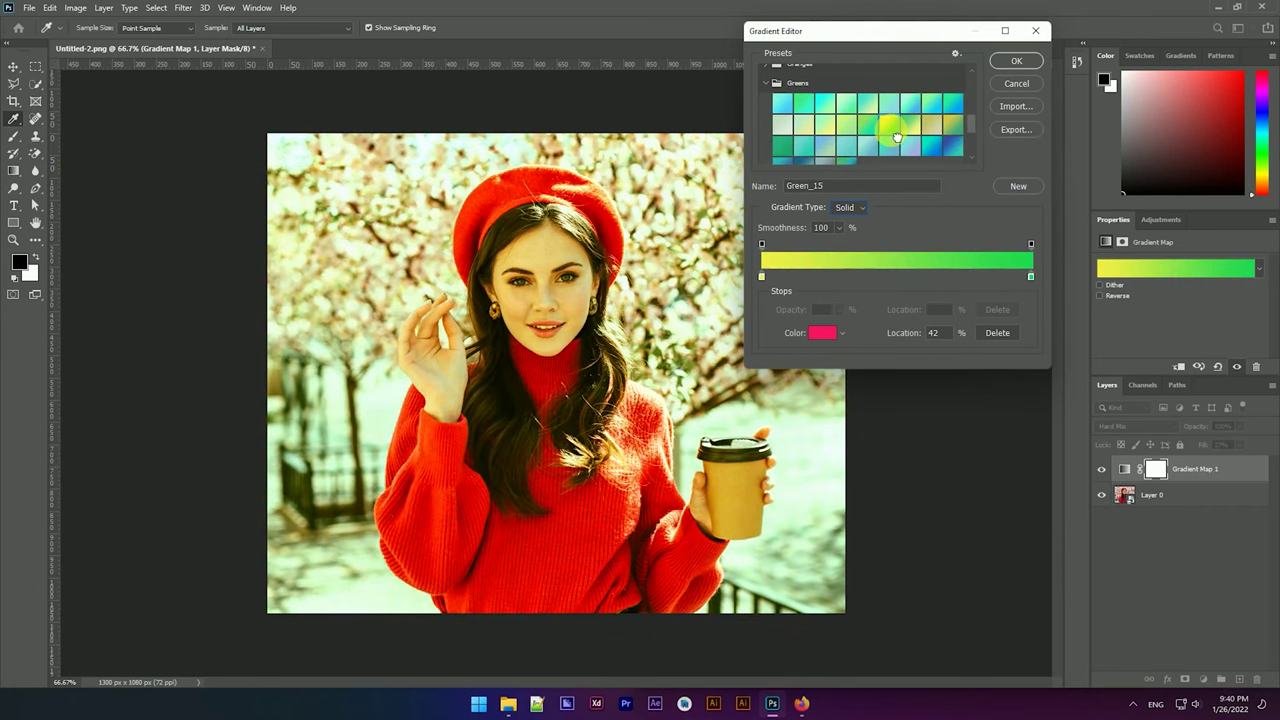
click(940, 128)
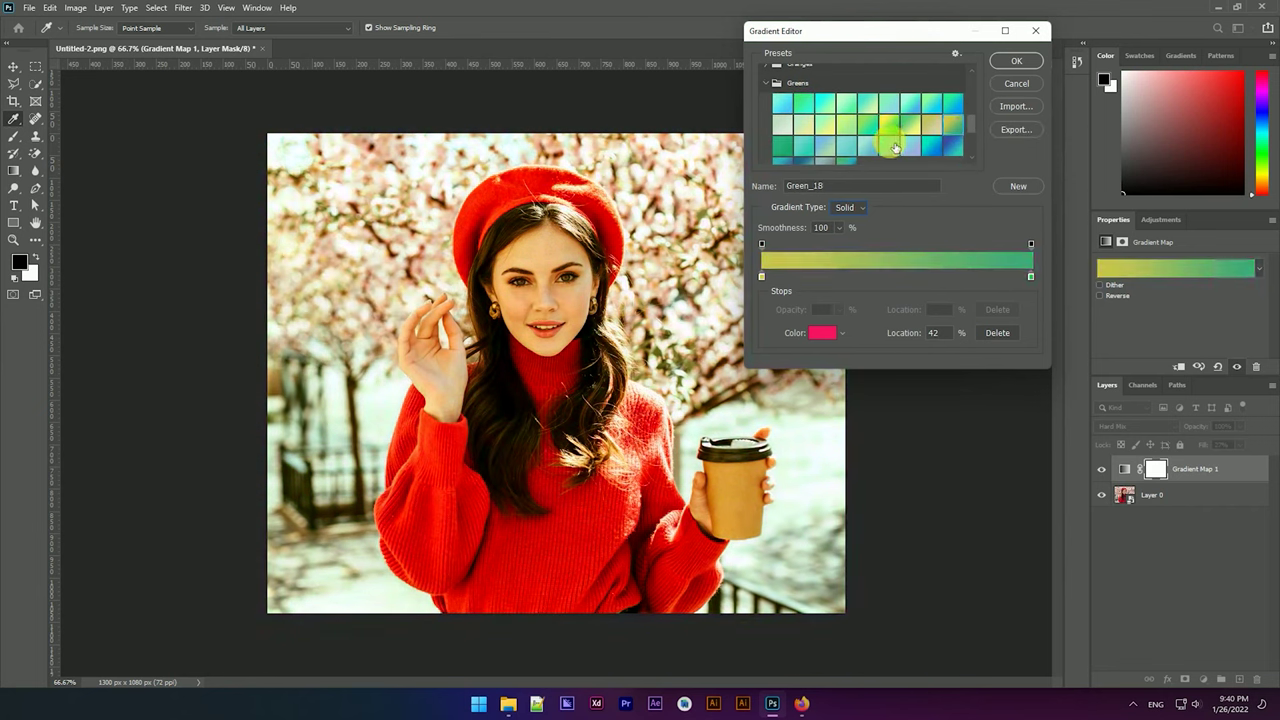
click(1016, 61)
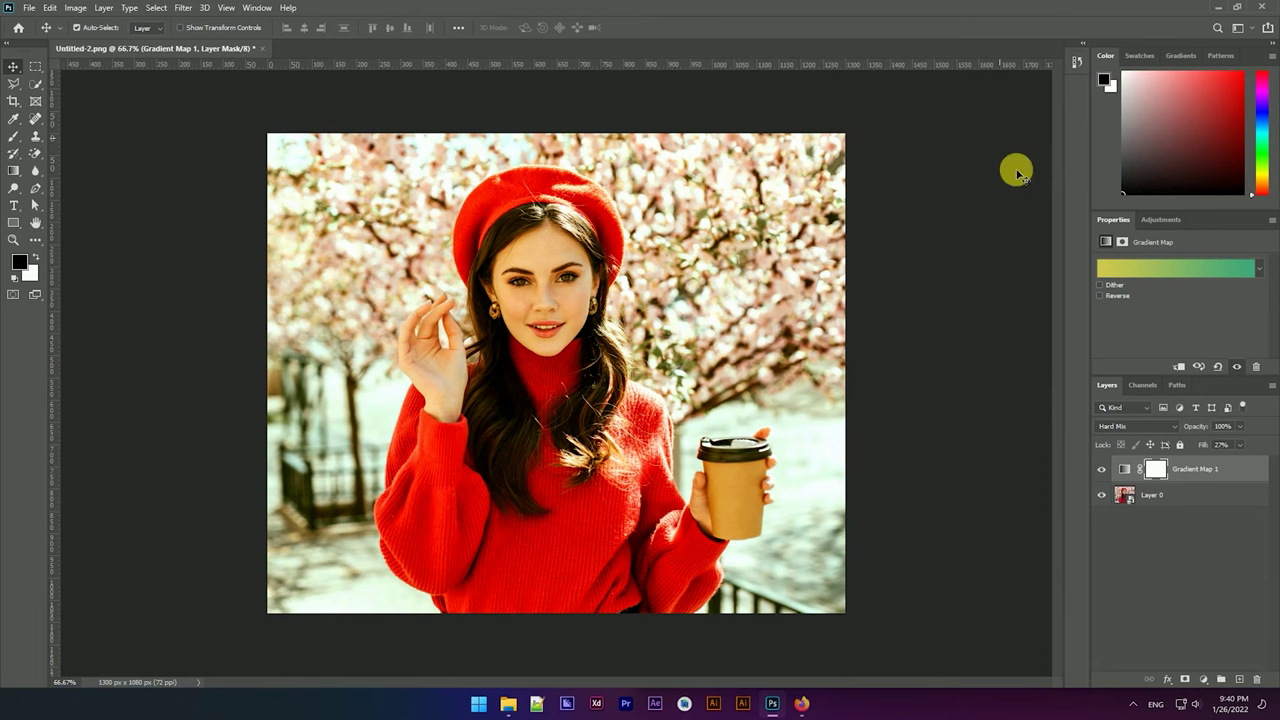
Try several Blues gradient presets on the photo from the Properties picker
click(1258, 268)
scroll(1150, 322, up, 5)
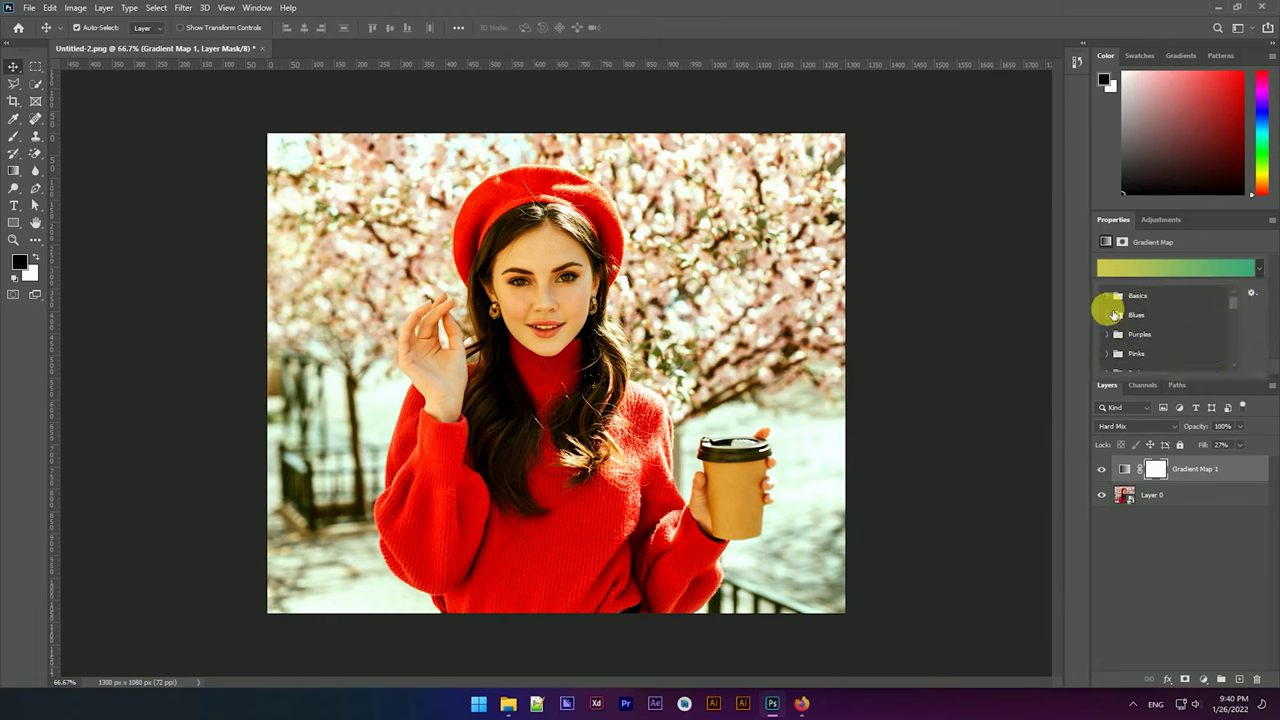
click(1108, 296)
click(1108, 315)
click(1165, 338)
scroll(1162, 330, down, 2)
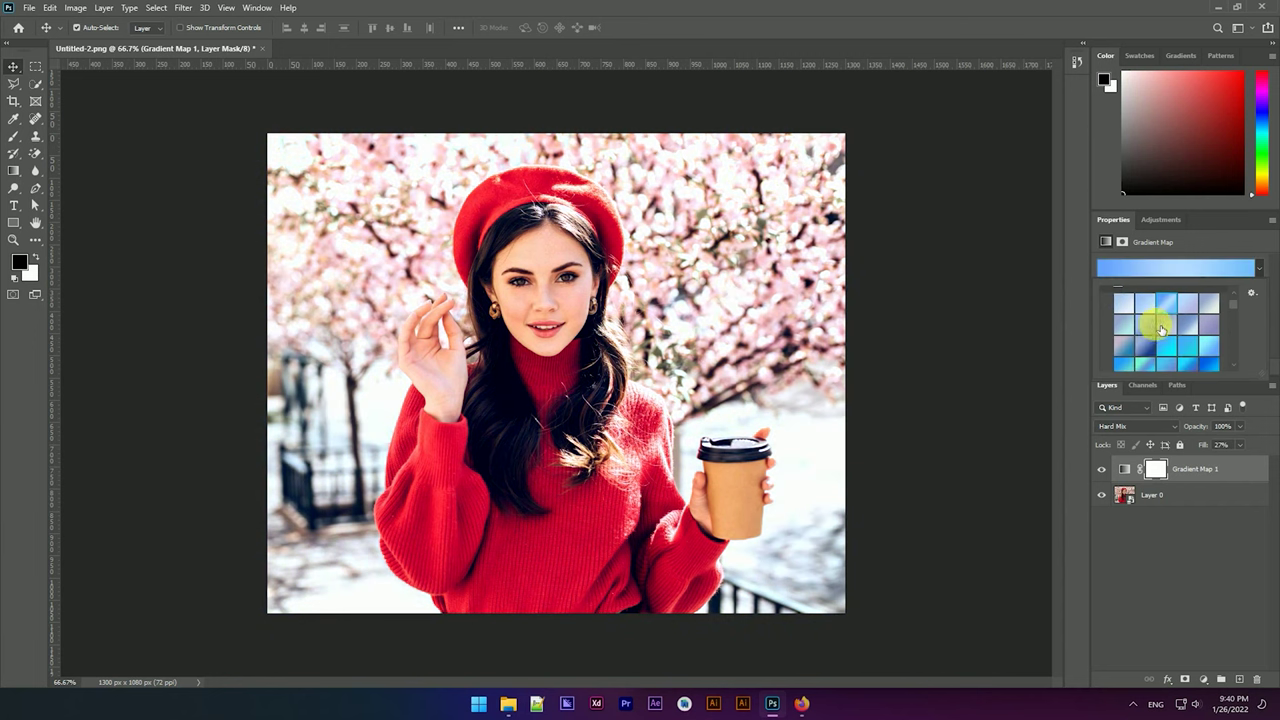
click(1128, 321)
click(1155, 329)
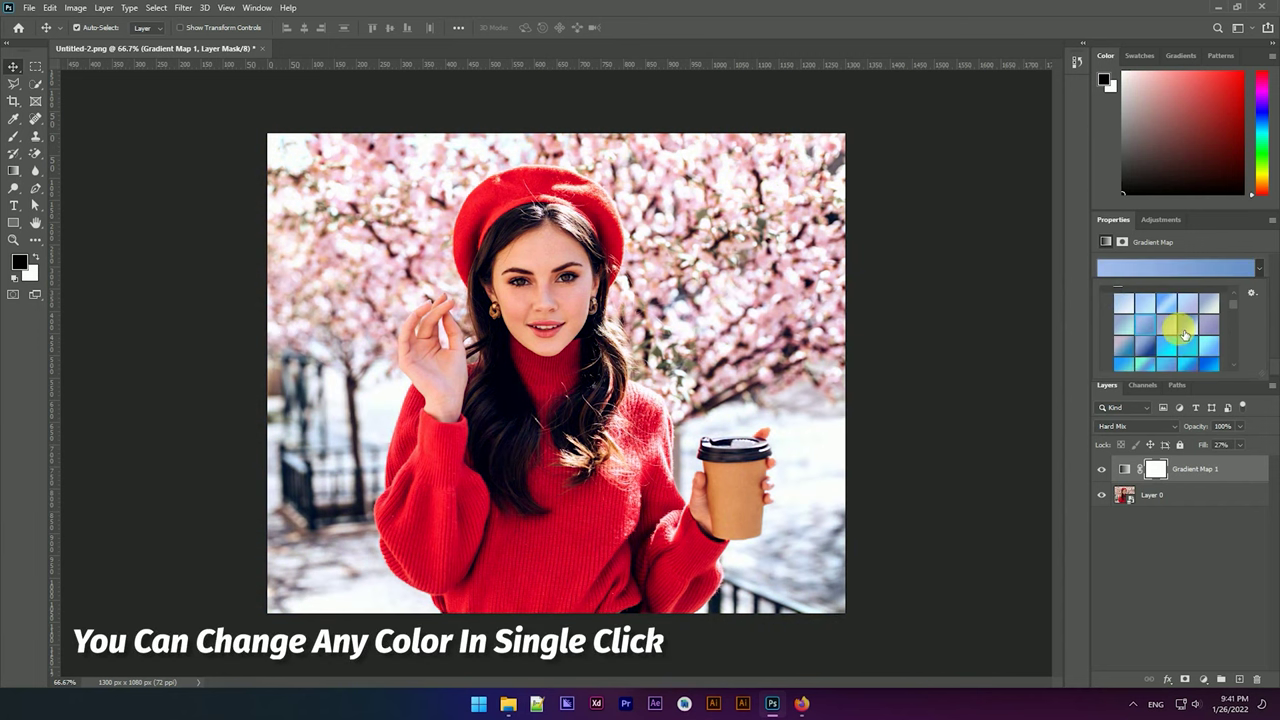
Try lavender and cooler blue gradient presets on the photo
click(1209, 324)
scroll(1197, 341, down, 1)
click(1187, 321)
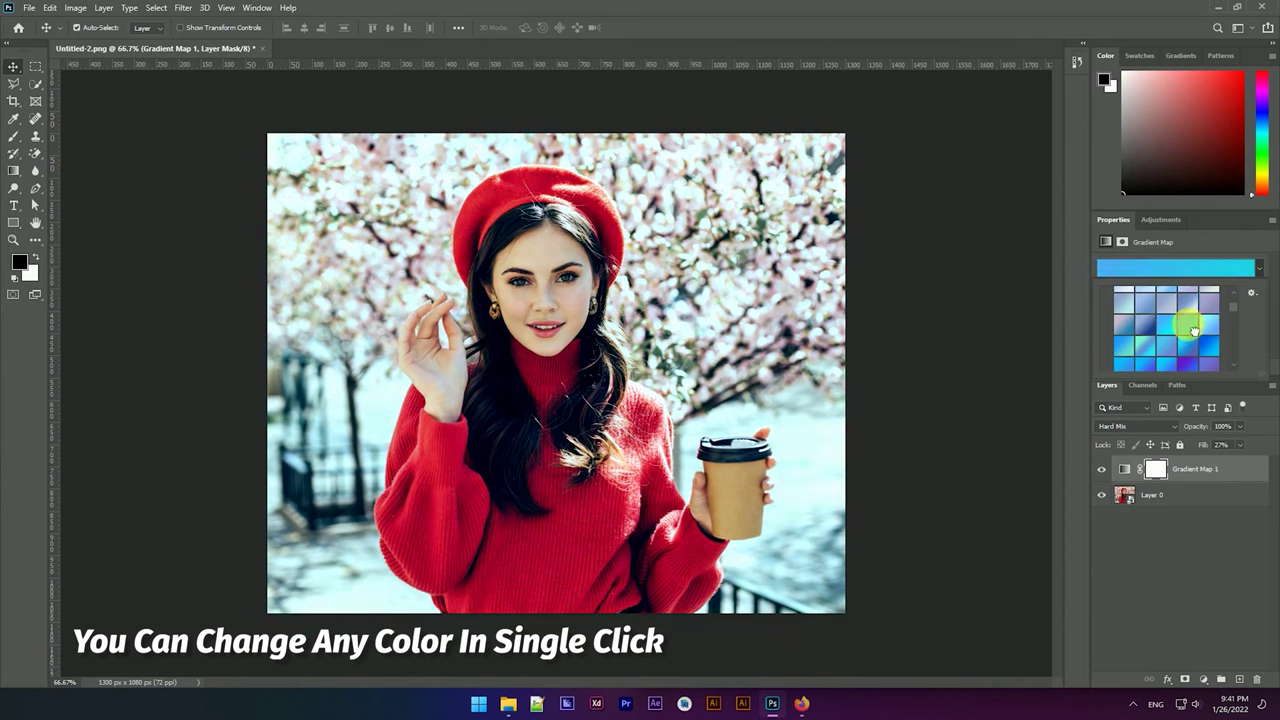
click(1148, 342)
click(1222, 345)
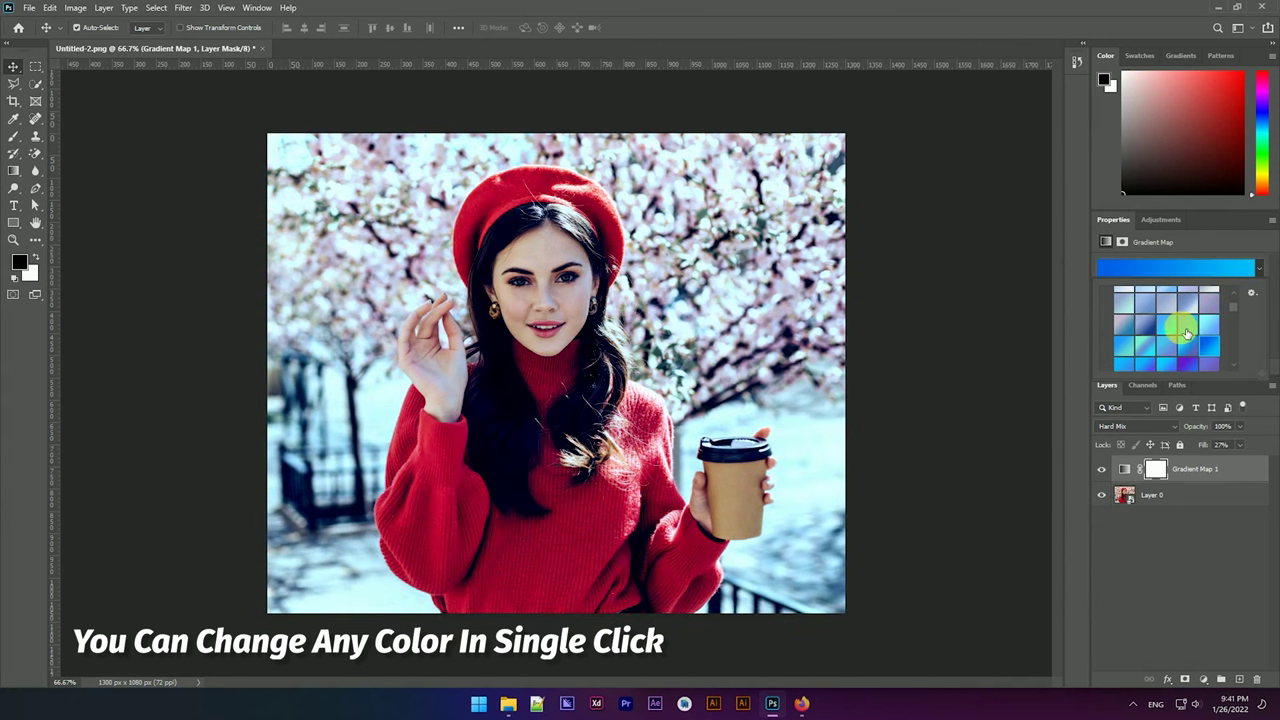
scroll(1160, 320, down, 1)
scroll(1148, 312, down, 2)
scroll(1140, 311, down, 2)
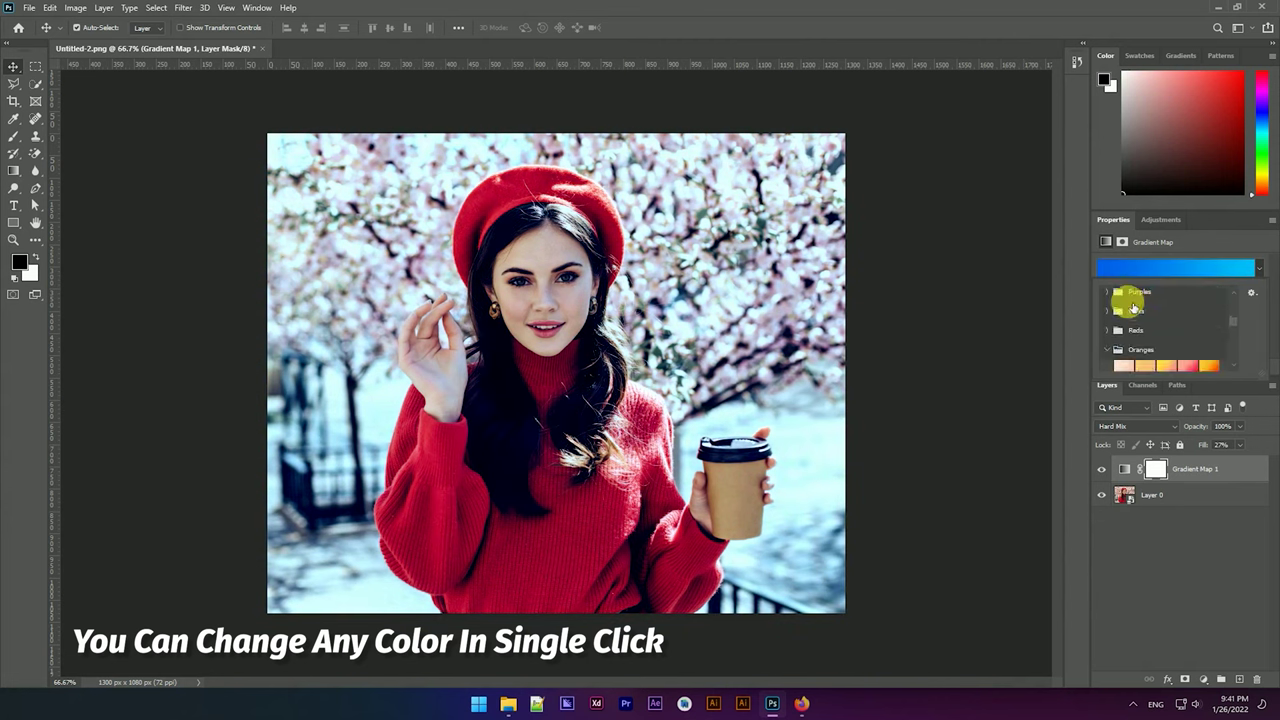
Try Purples presets: pink-purple, cyan-blue, magenta-purple and peach-to-blue gradients
click(1116, 298)
click(1130, 307)
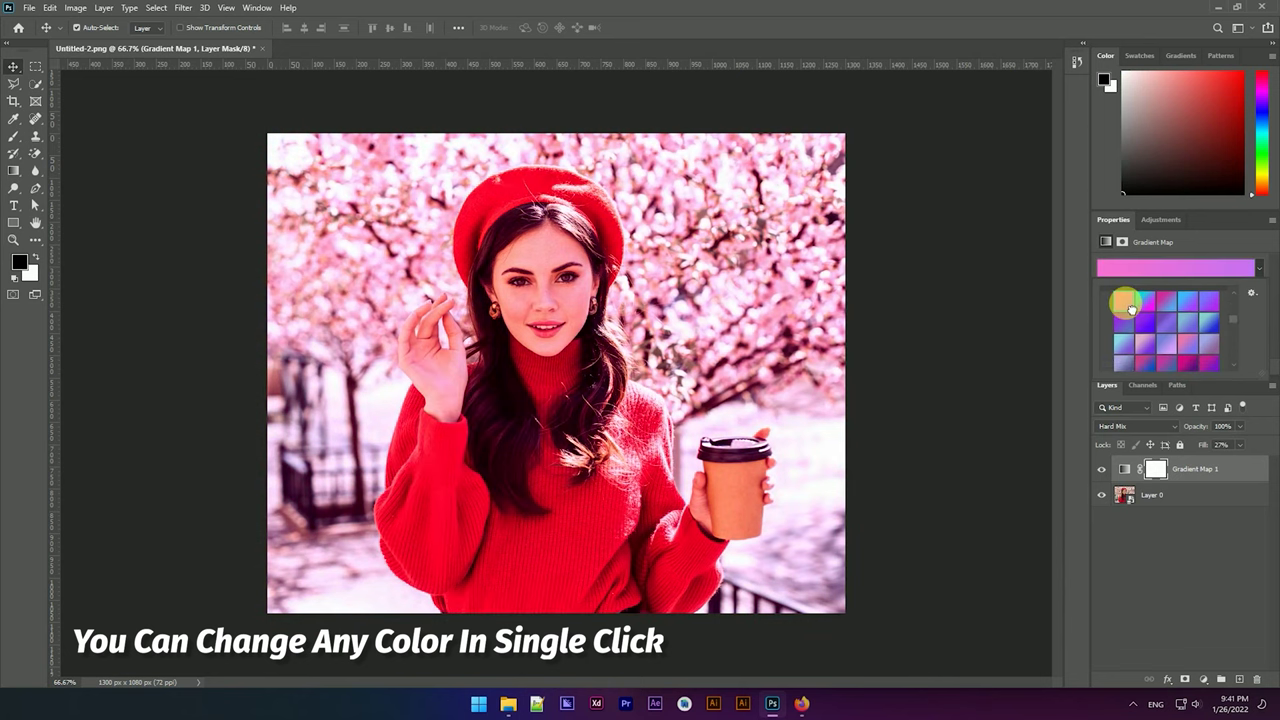
click(1145, 302)
click(1168, 298)
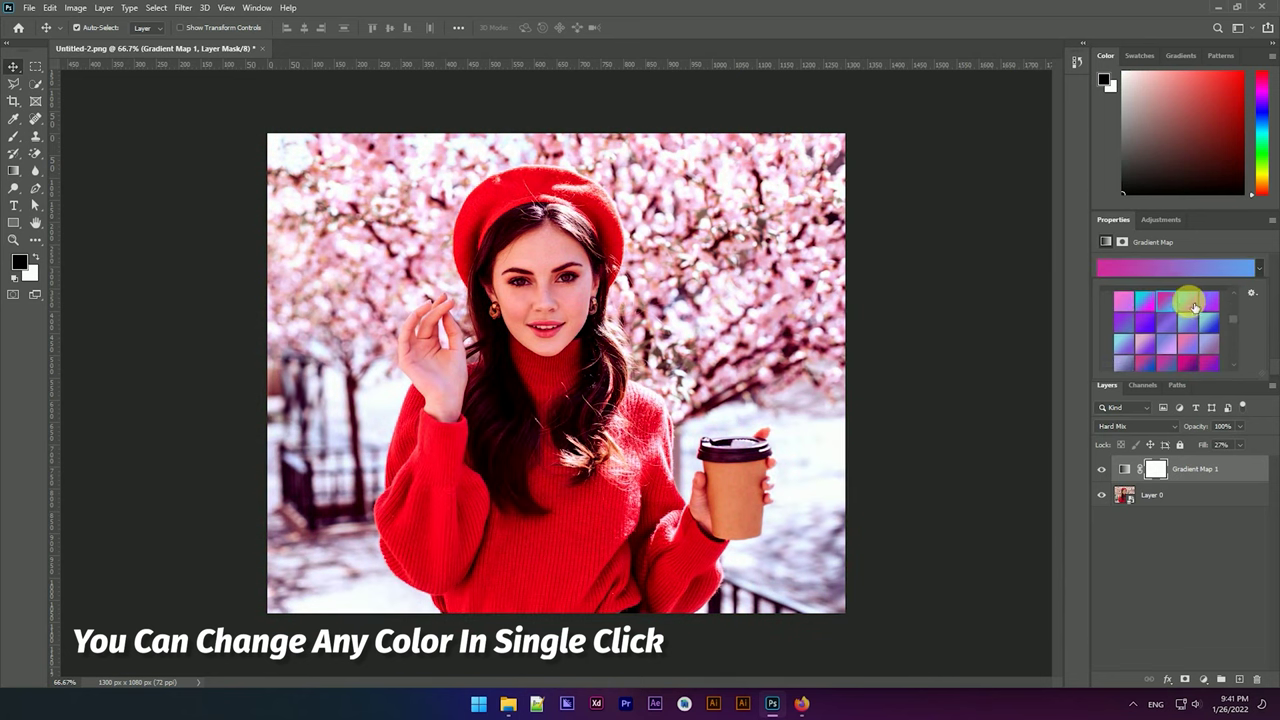
scroll(1138, 331, down, 2)
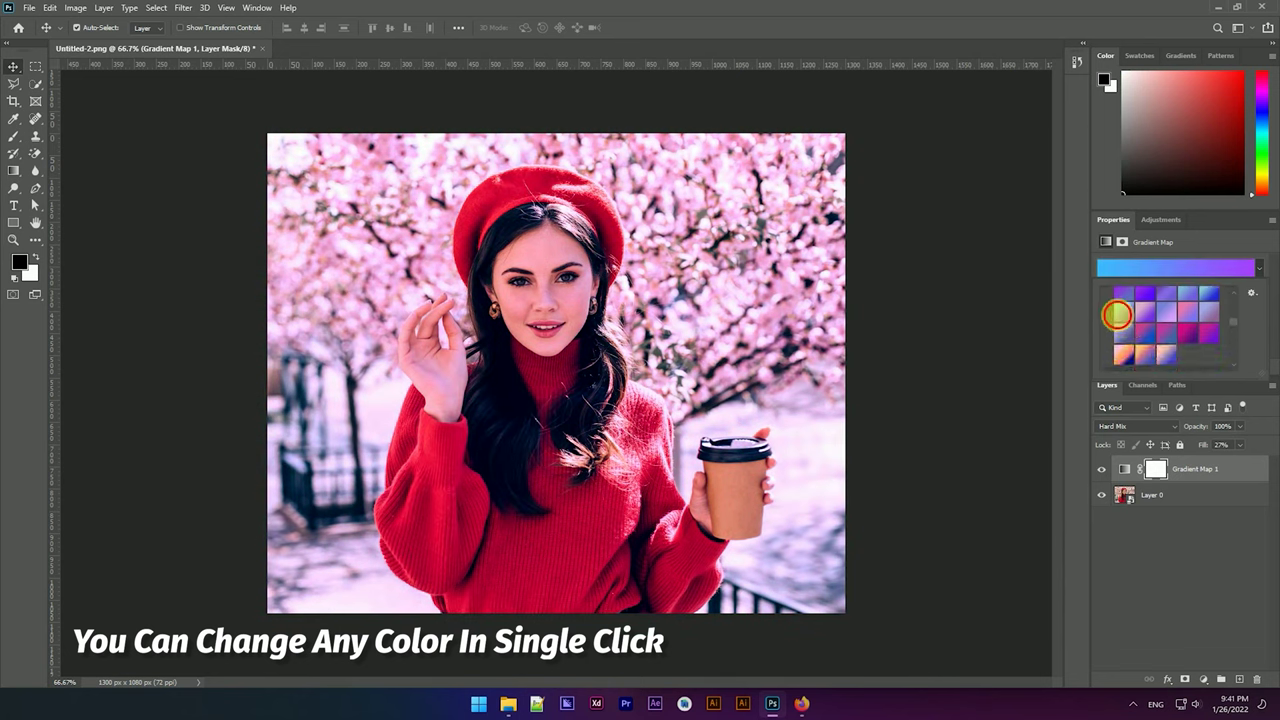
click(1209, 332)
scroll(1139, 349, down, 1)
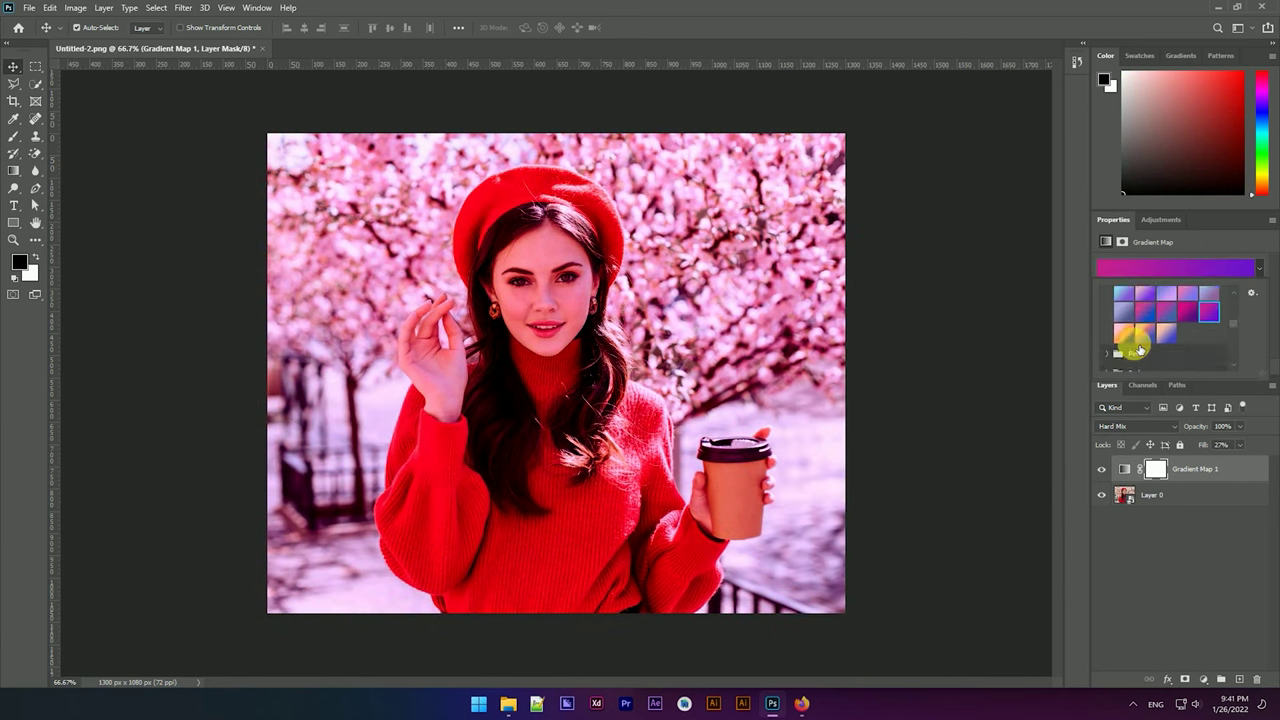
click(1133, 330)
scroll(1152, 310, down, 2)
scroll(1155, 305, down, 1)
Try yellow-to-pink and yellow-to-orange Oranges presets, settling on yellow-to-red Orange_10
click(1187, 338)
click(1166, 337)
click(1212, 338)
click(1198, 360)
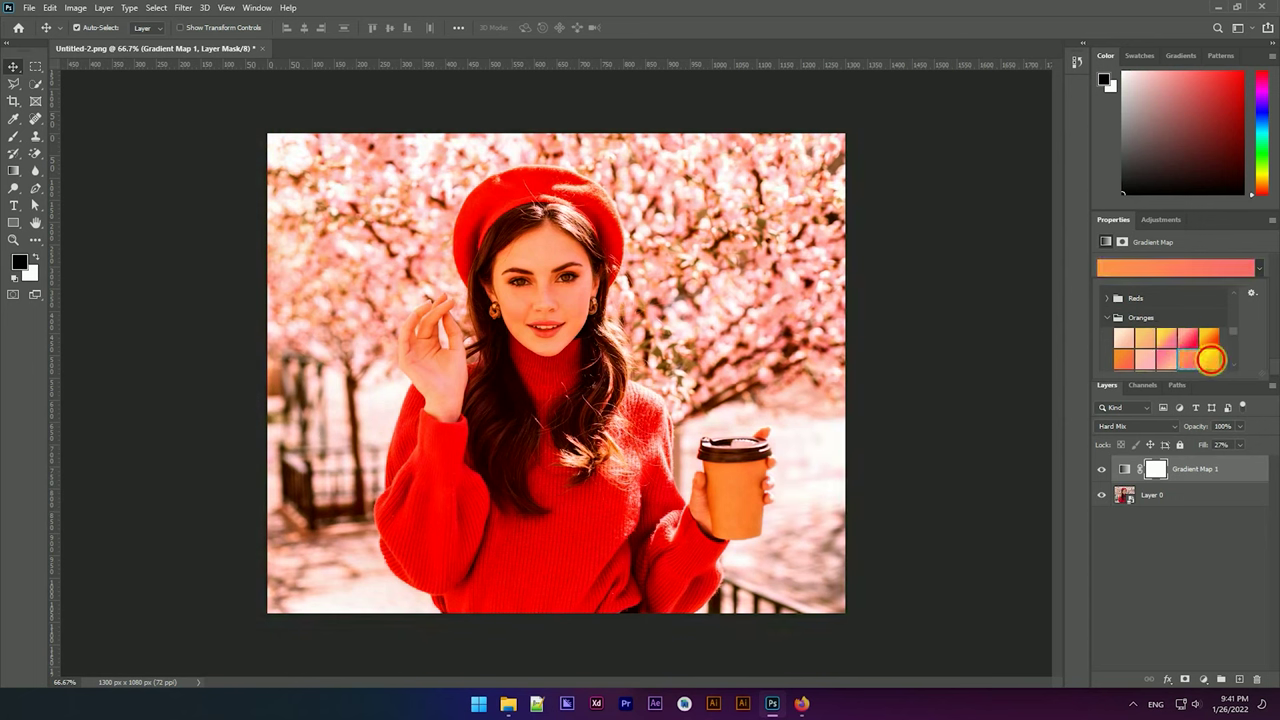
scroll(1155, 368, down, 1)
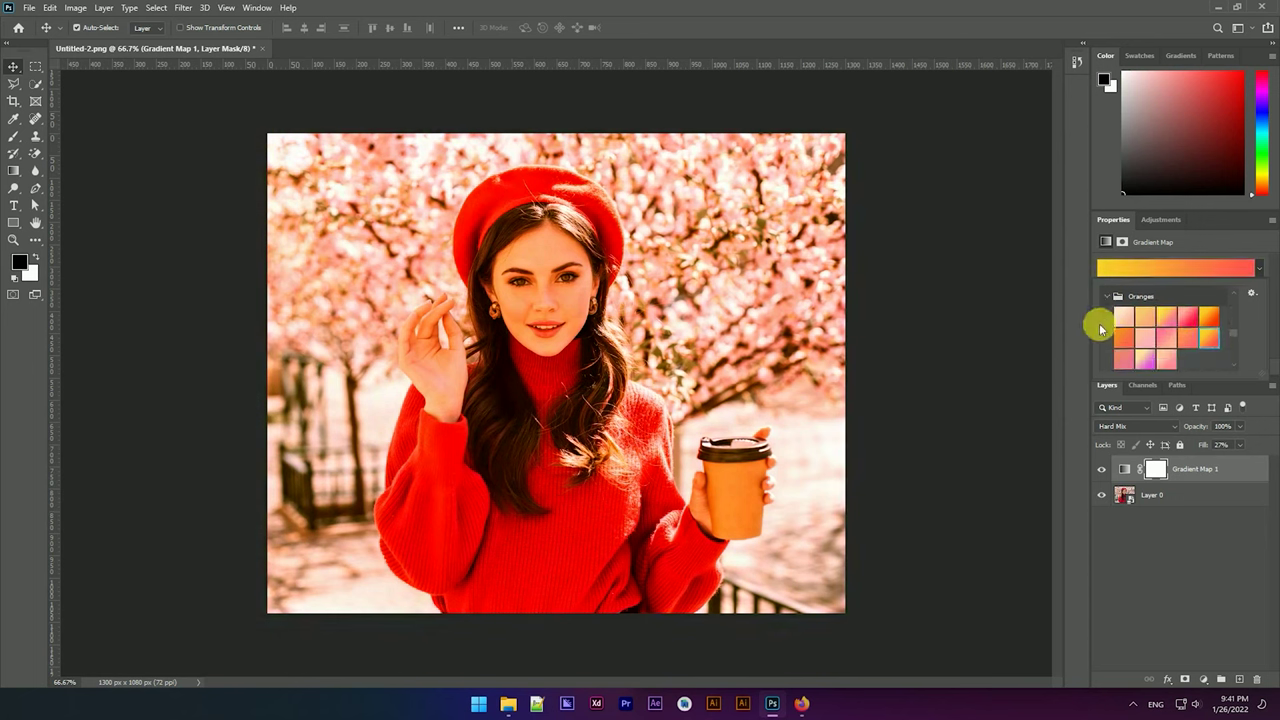
scroll(1105, 325, up, 3)
click(1110, 318)
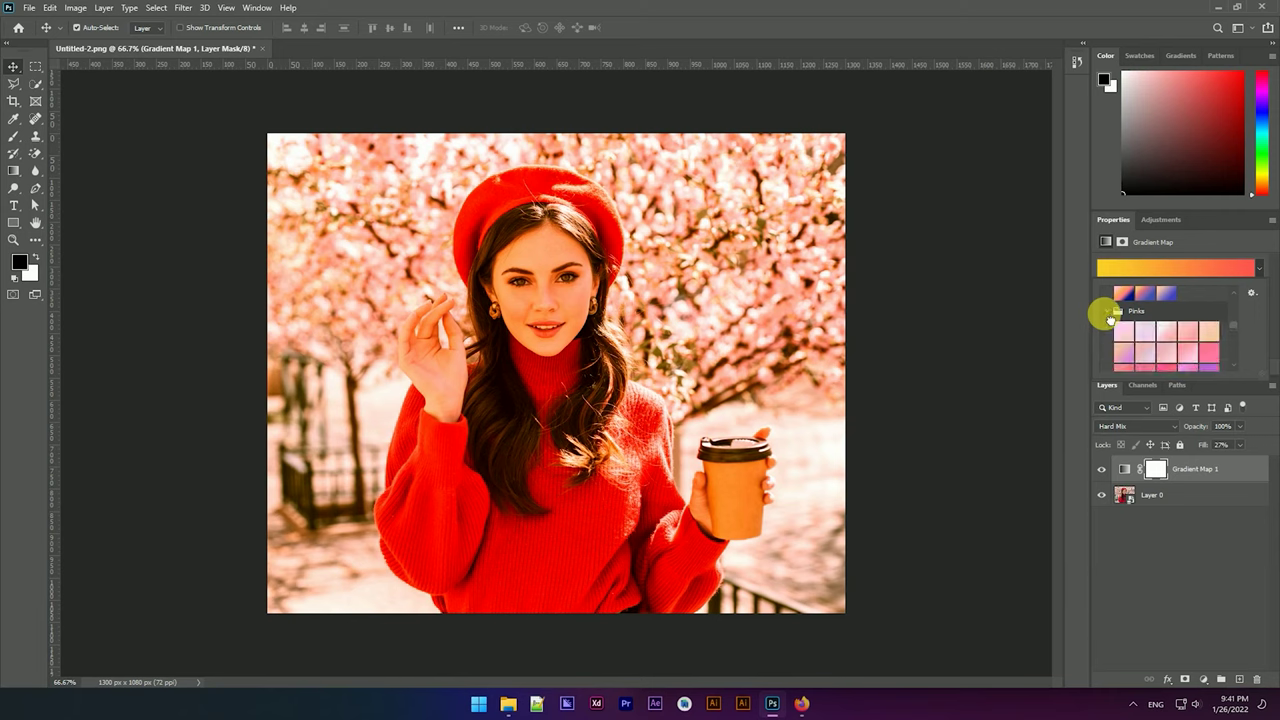
scroll(1112, 320, up, 1)
click(1157, 268)
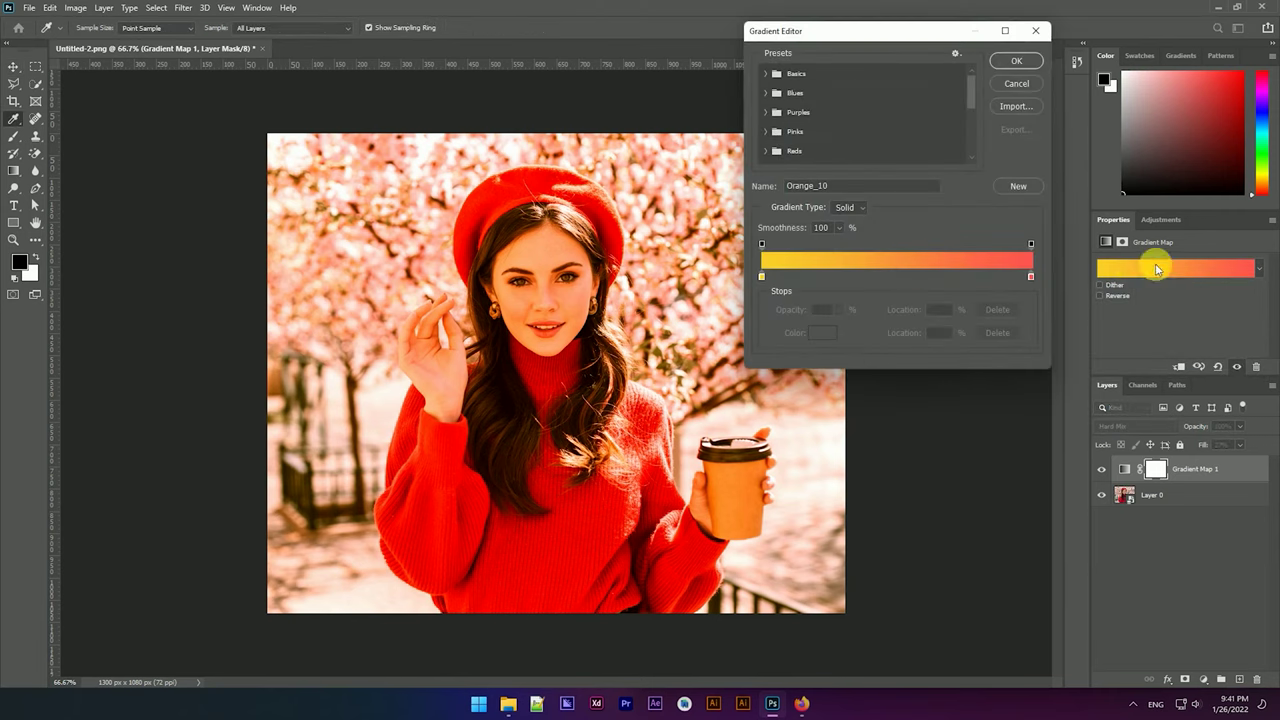
Reopen the Gradient Editor and try Purples presets Purple_02 and lavender Purple_16
click(1014, 62)
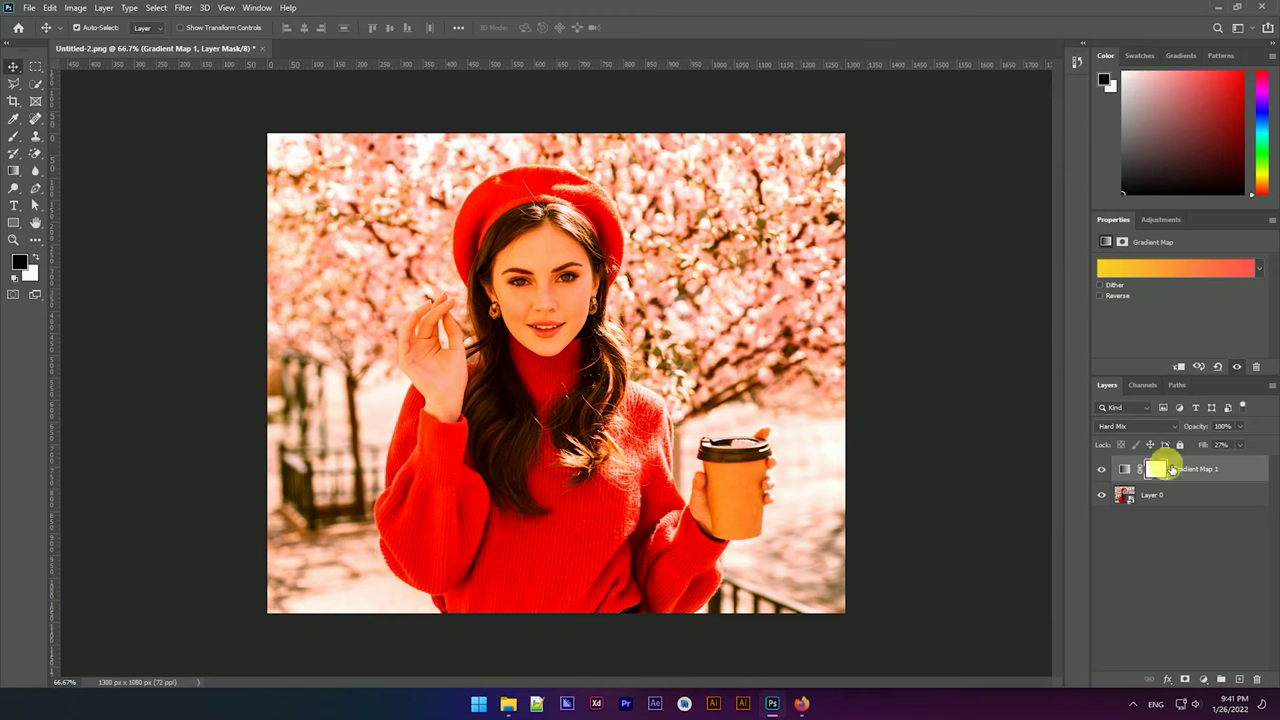
click(1244, 277)
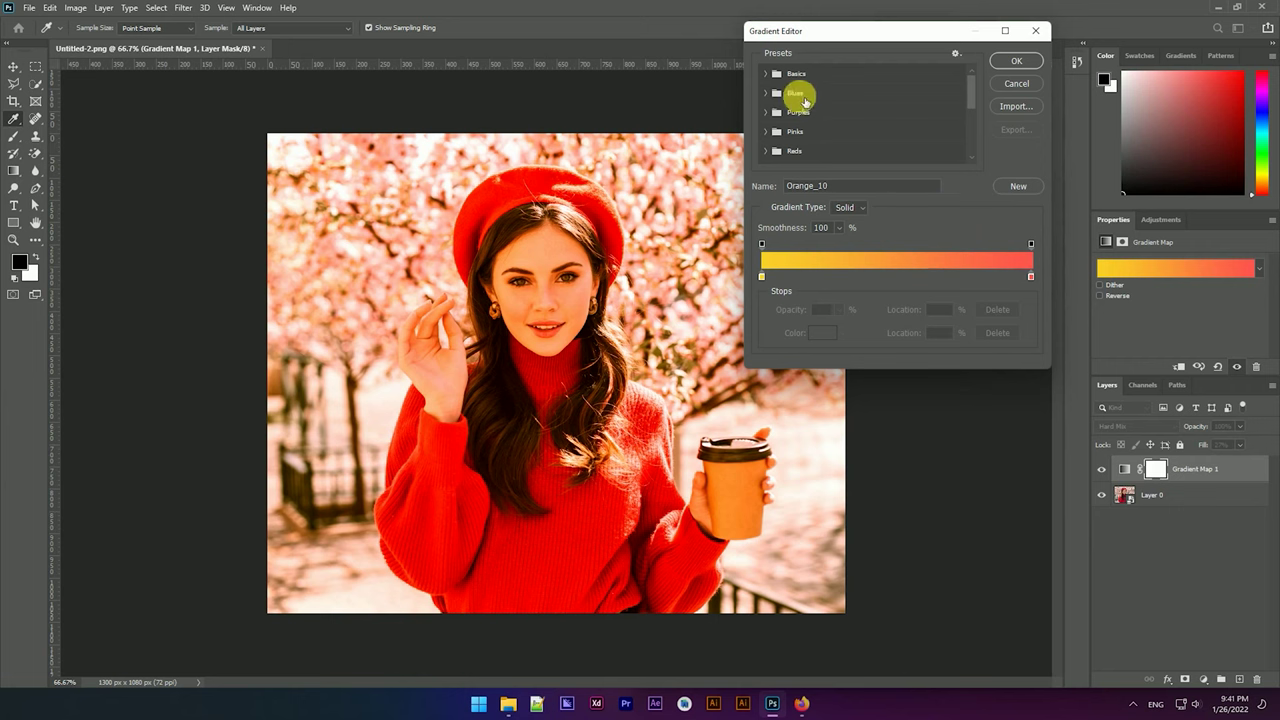
click(766, 112)
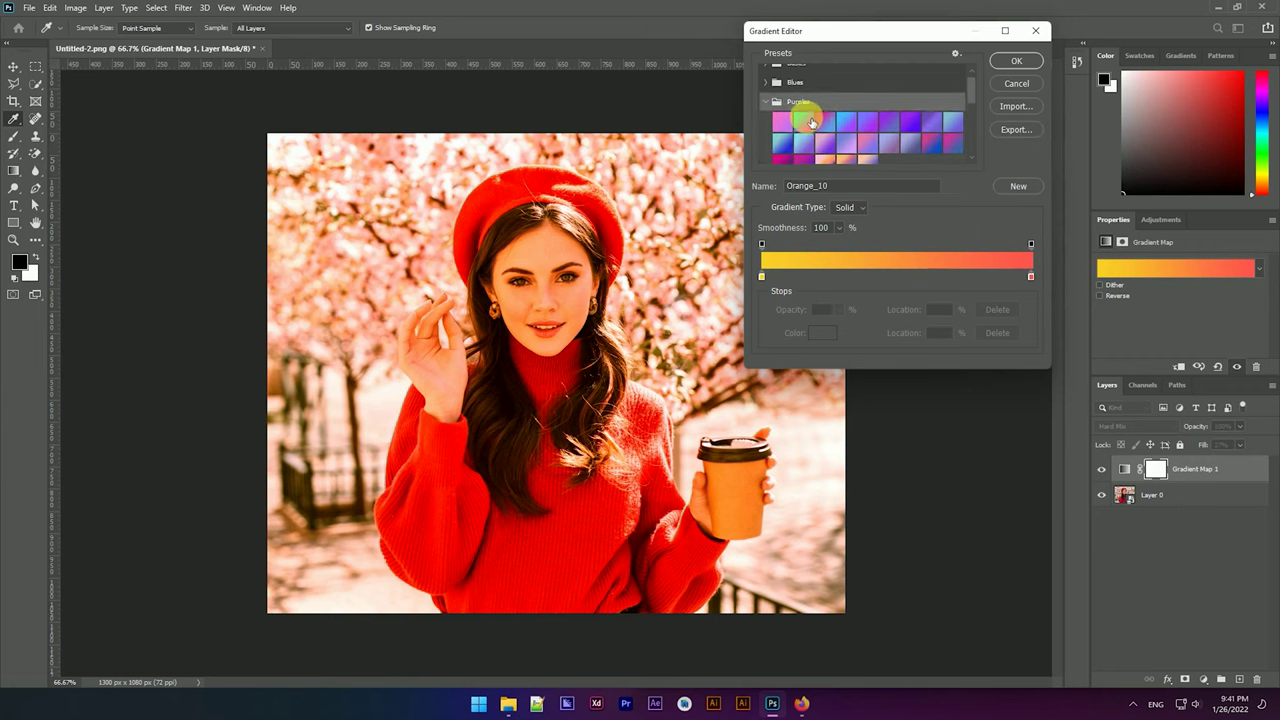
click(808, 122)
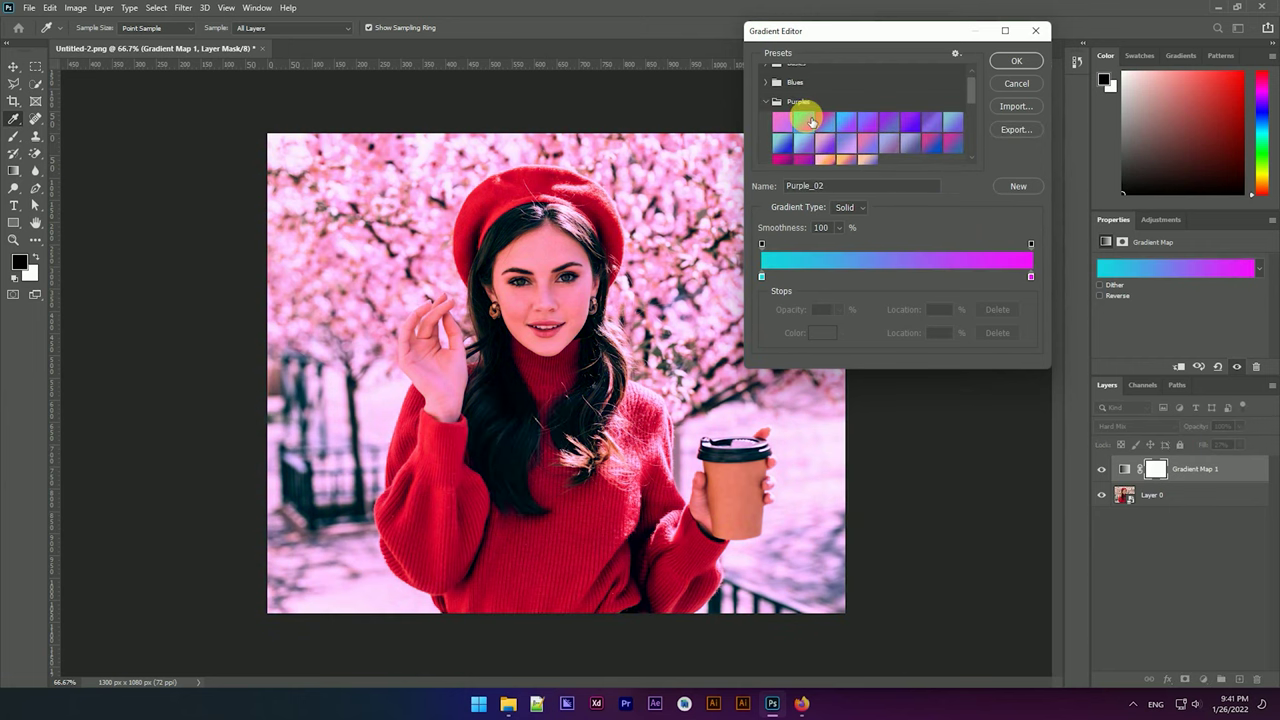
click(918, 148)
click(910, 140)
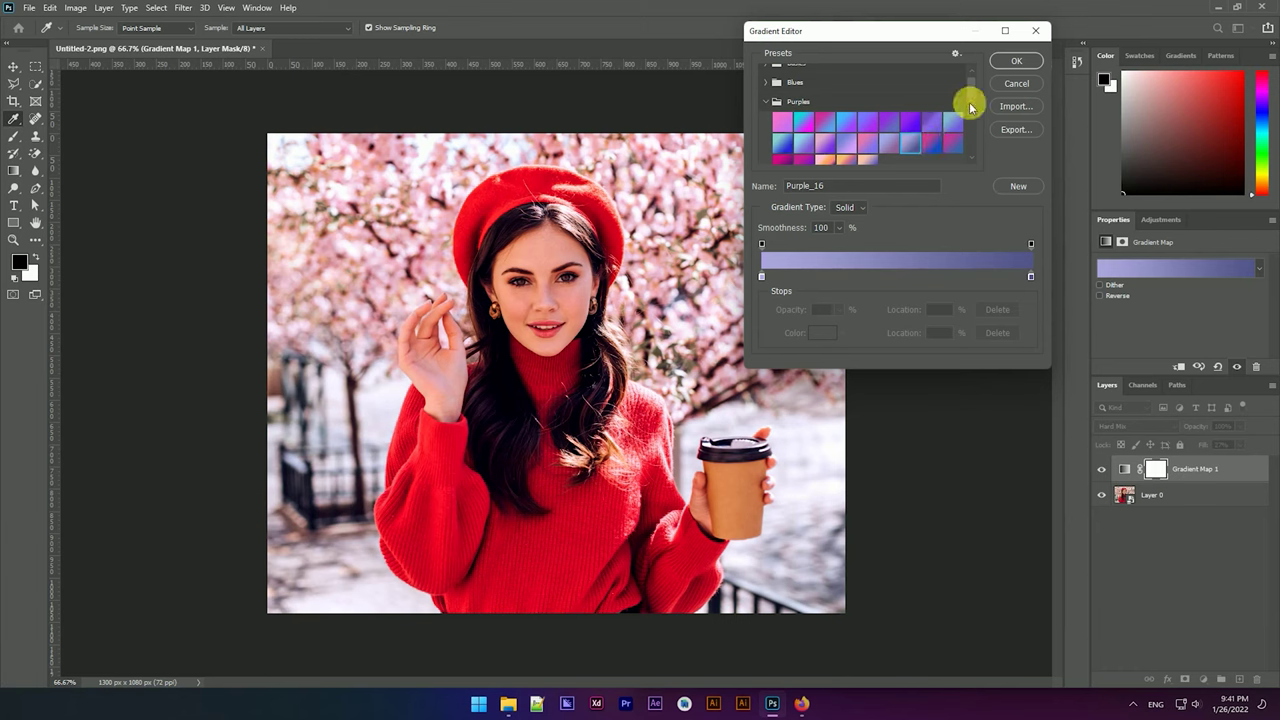
Try Pinks presets Pink_01, blue-to-magenta Pink_17 and deeper pink Pink_13
scroll(800, 138, down, 2)
scroll(780, 145, down, 1)
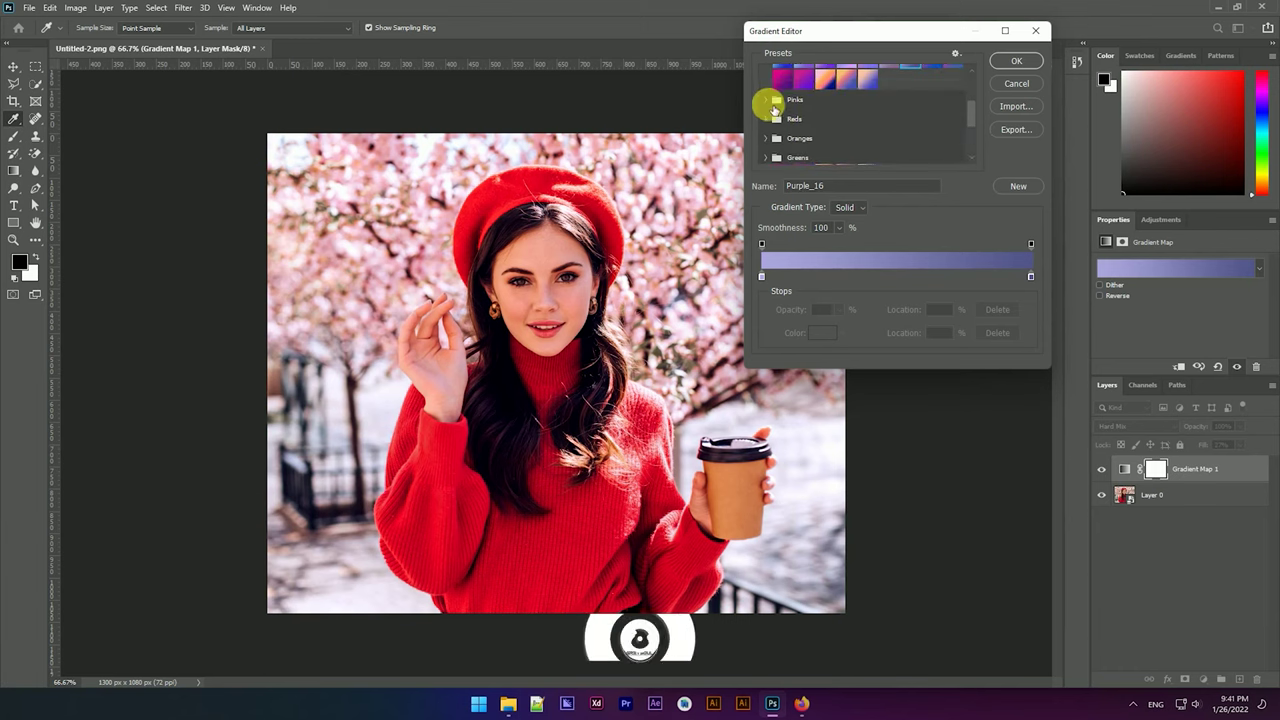
click(766, 100)
click(782, 120)
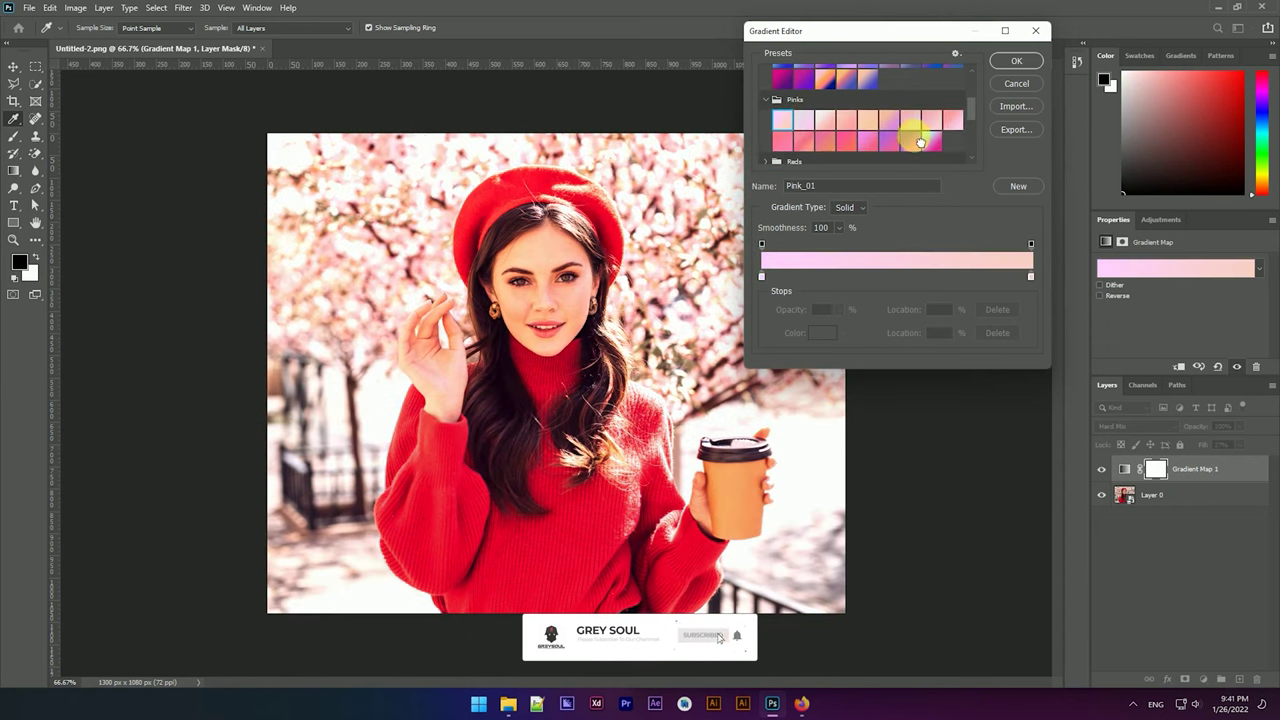
click(910, 141)
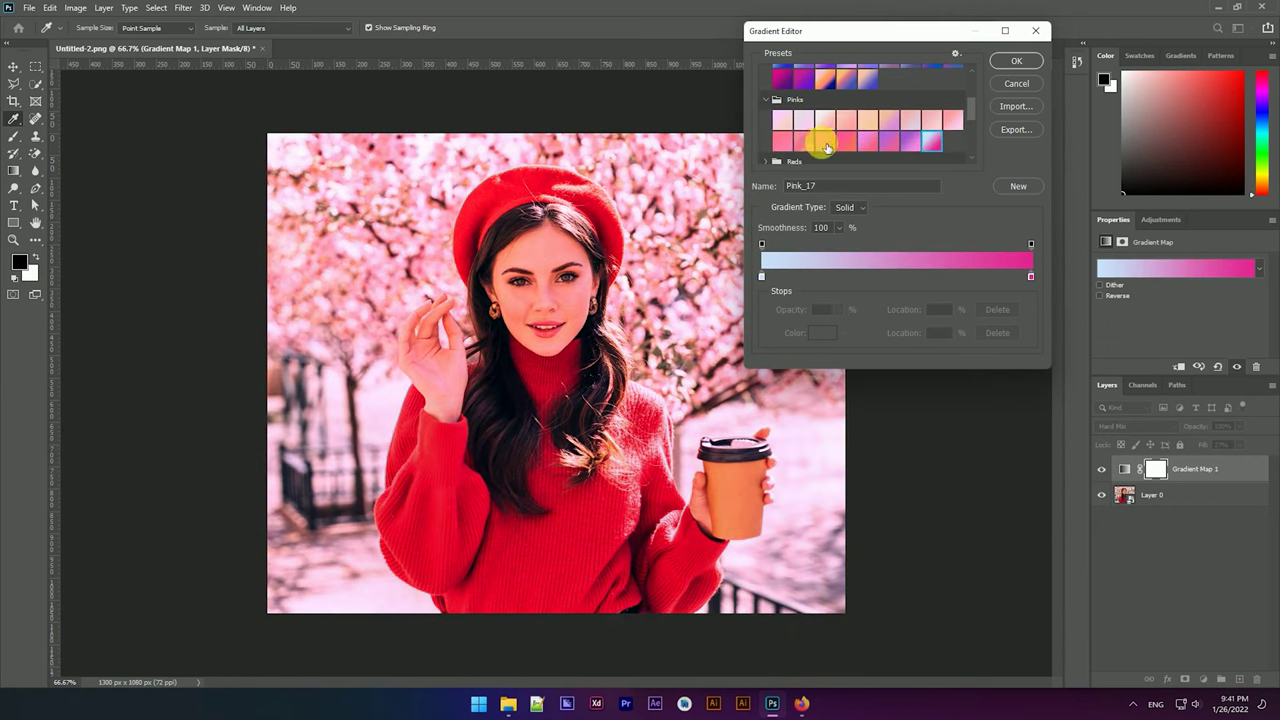
click(782, 141)
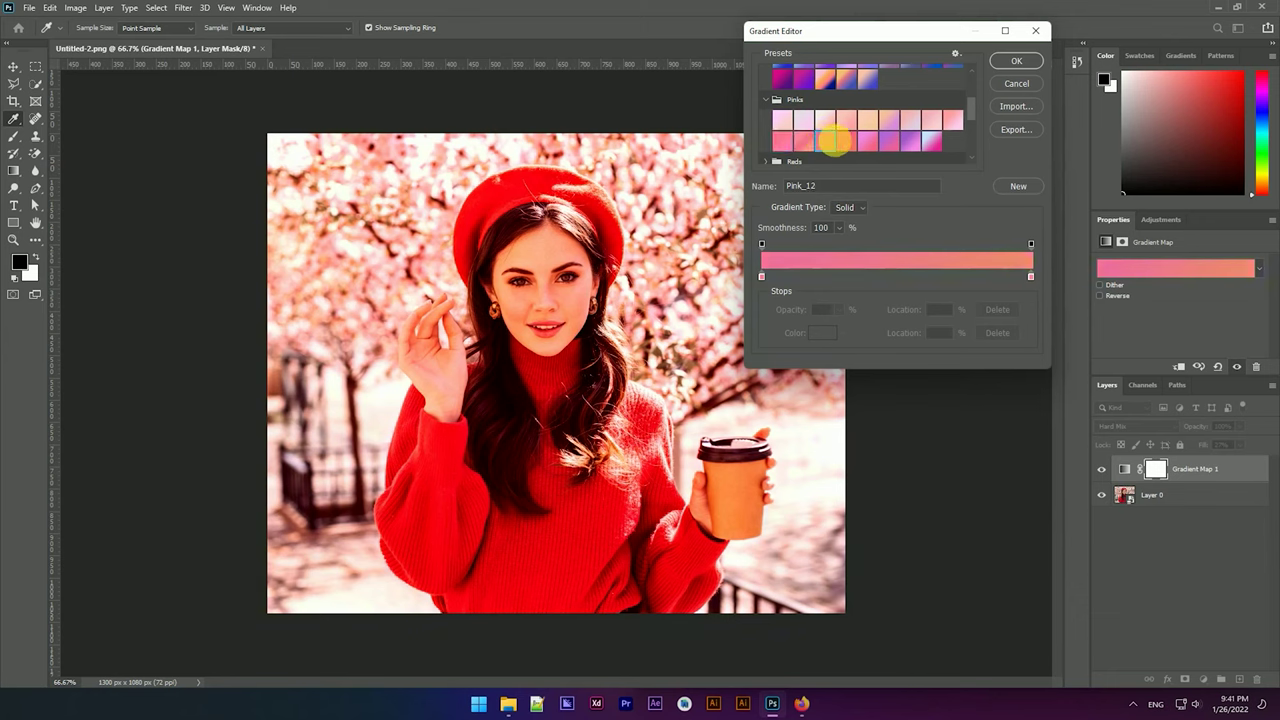
click(846, 141)
click(776, 108)
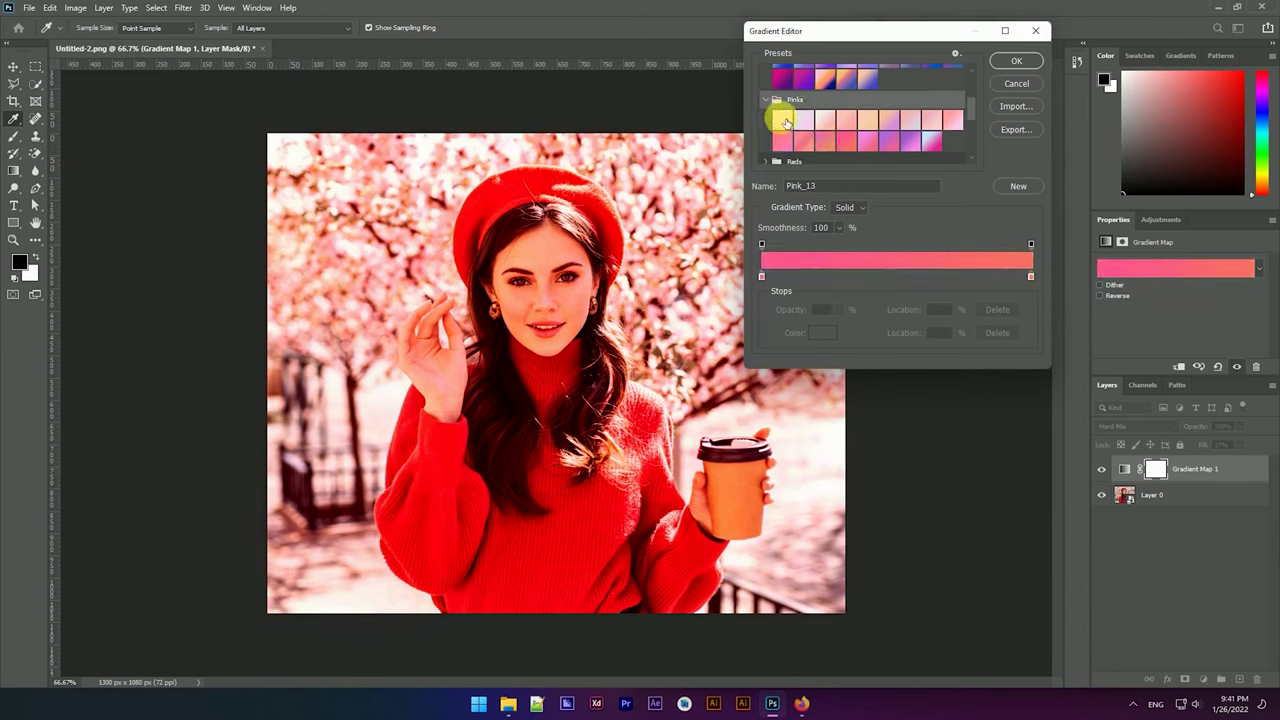
click(767, 100)
Try the orange-to-purple Red_07 and yellow-to-pink Orange_12 presets
click(767, 108)
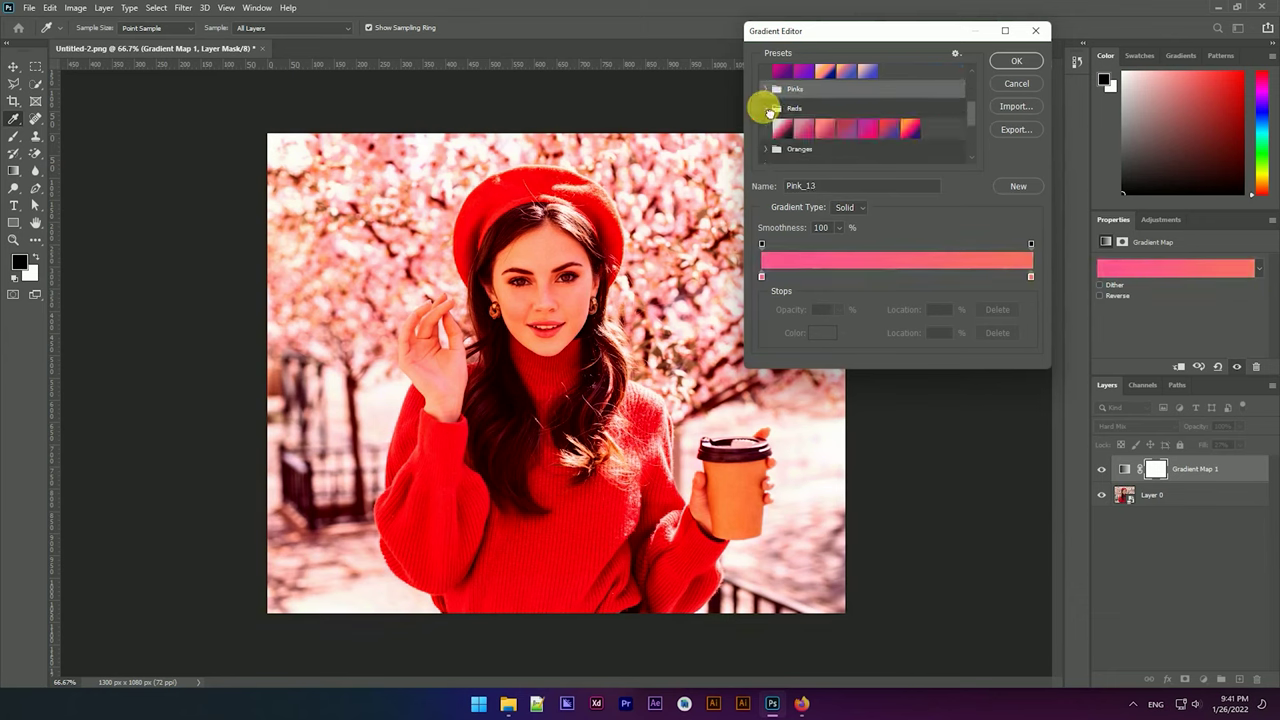
click(907, 128)
scroll(866, 125, down, 1)
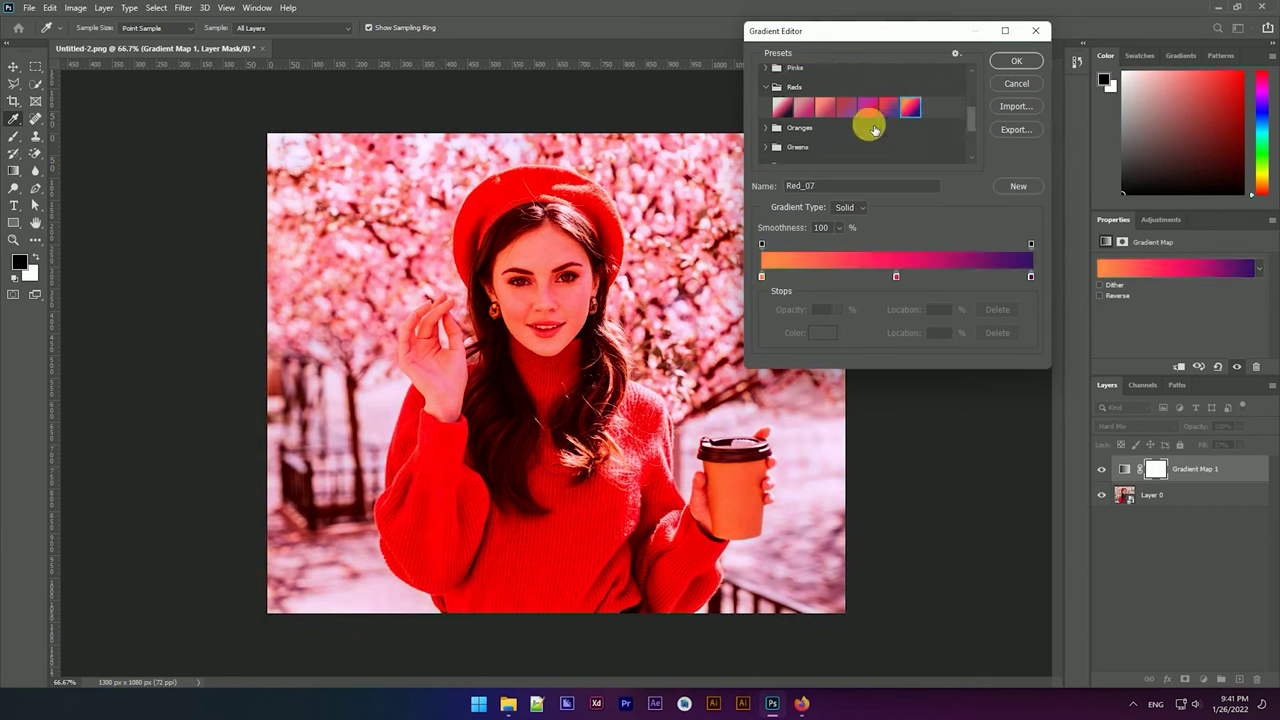
click(785, 130)
scroll(810, 130, down, 1)
click(821, 137)
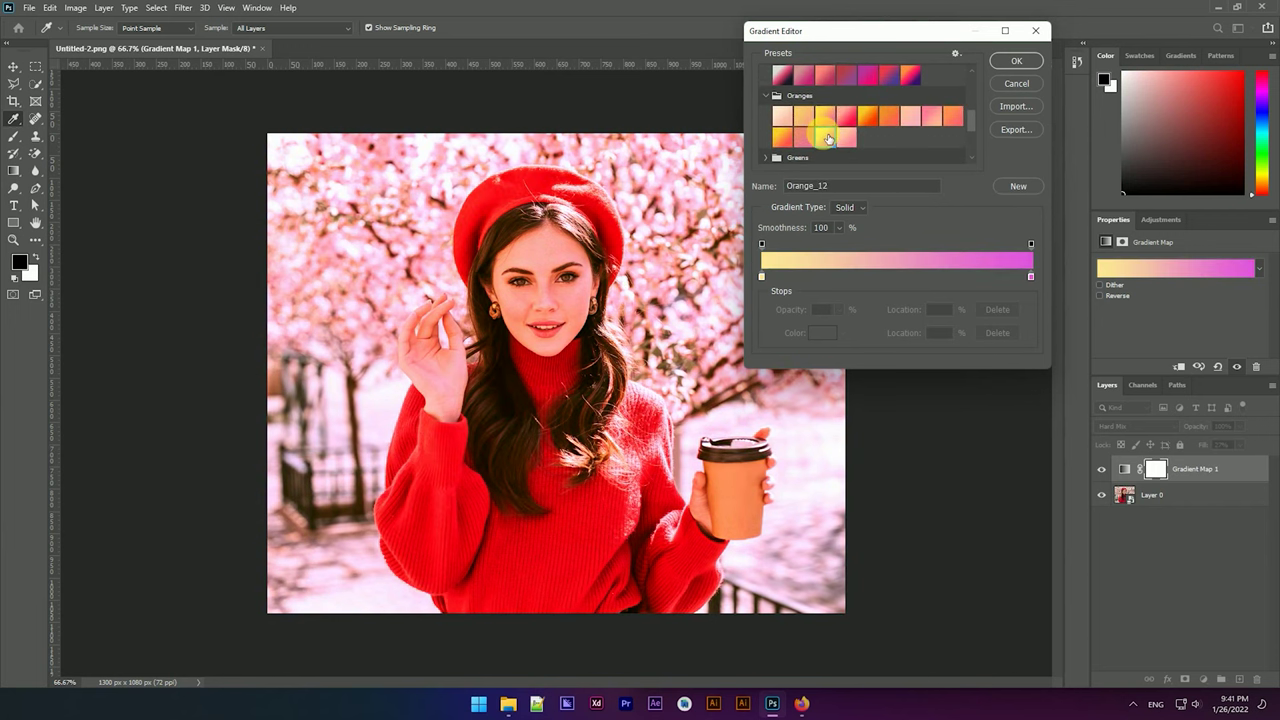
Try Greens presets and confirm the cyan-to-blue Green_26 gradient with OK
click(777, 156)
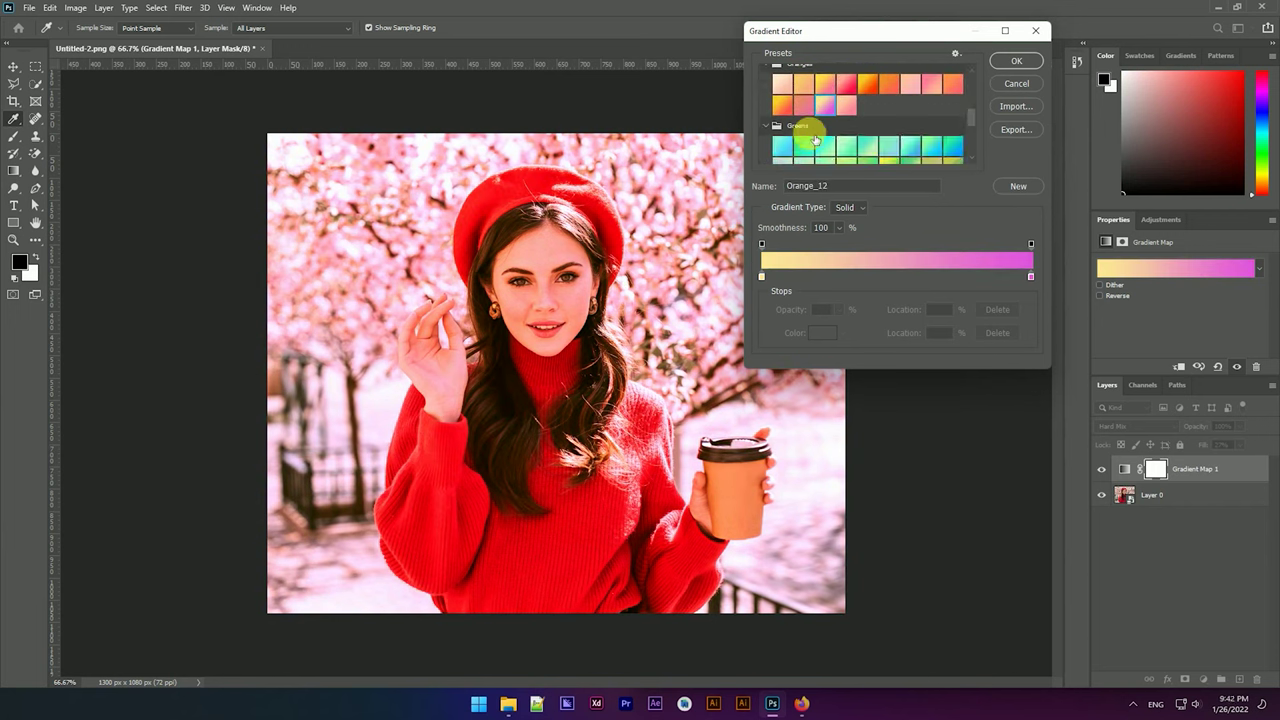
click(808, 128)
scroll(808, 134, down, 1)
scroll(850, 138, down, 1)
click(935, 137)
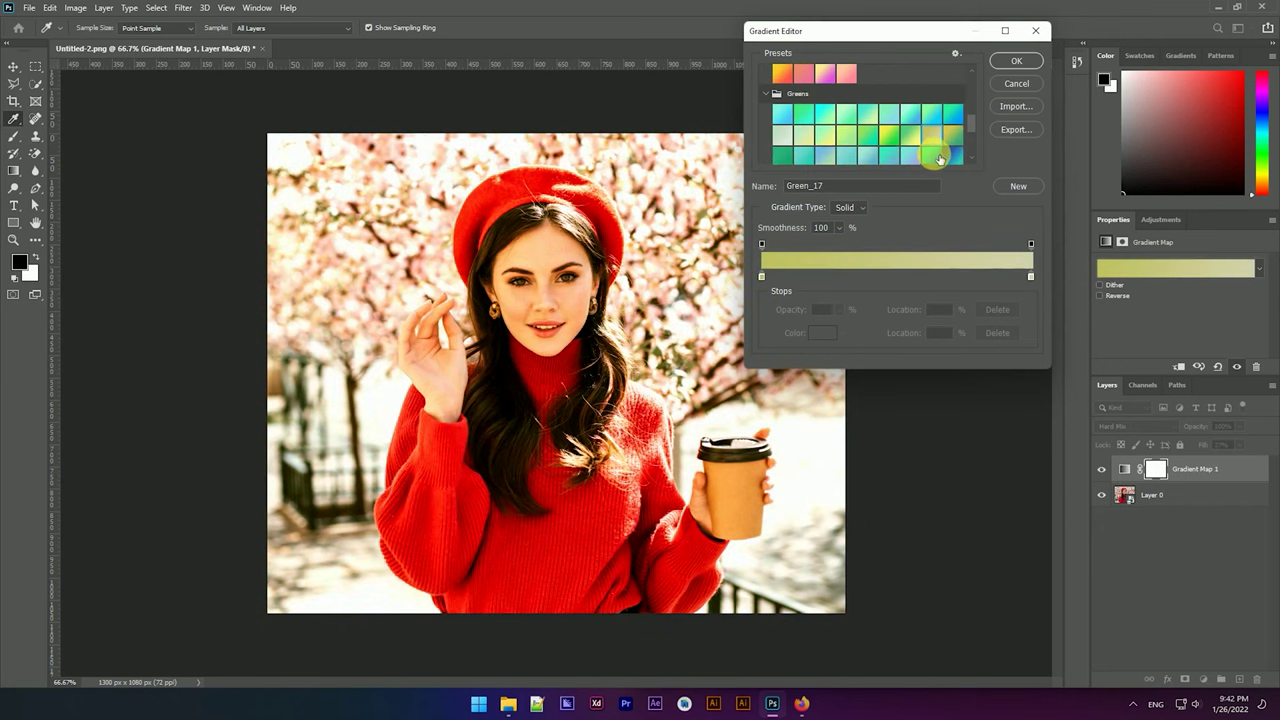
click(1020, 60)
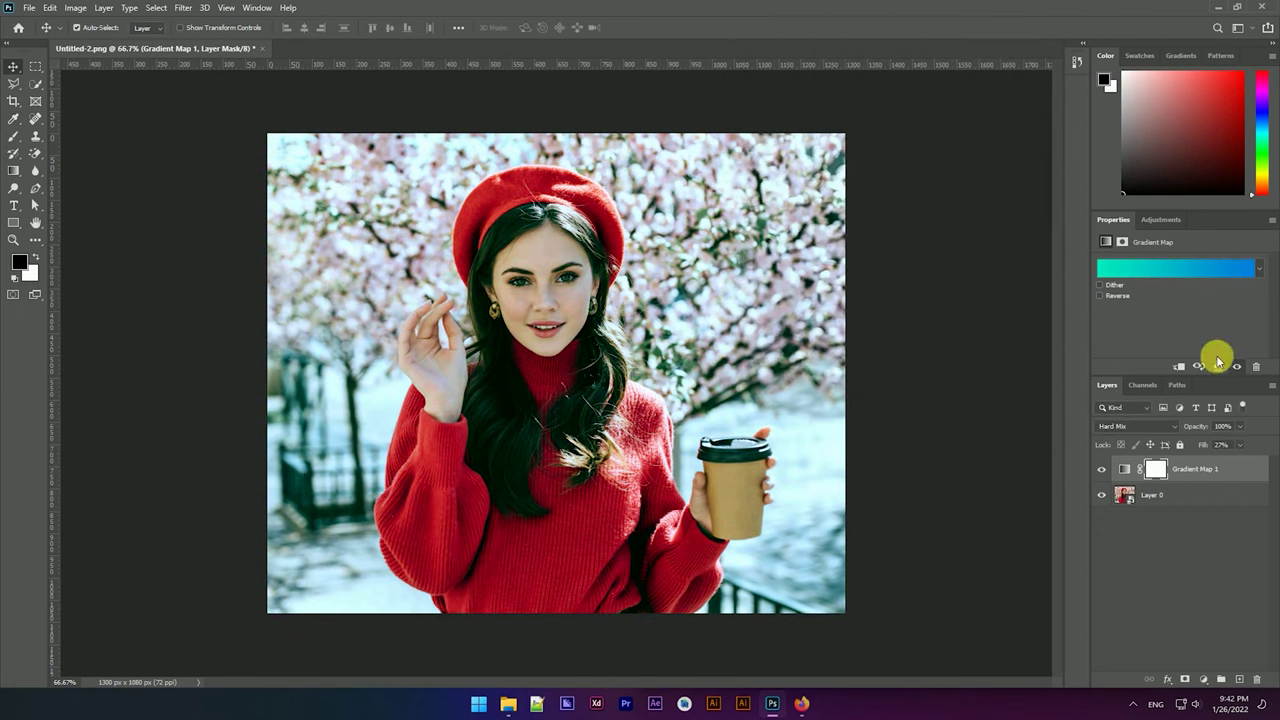
Lower fill to 22%, compare with the layer hidden, and apply a magenta-purple preset
drag(1197, 444, 1202, 450)
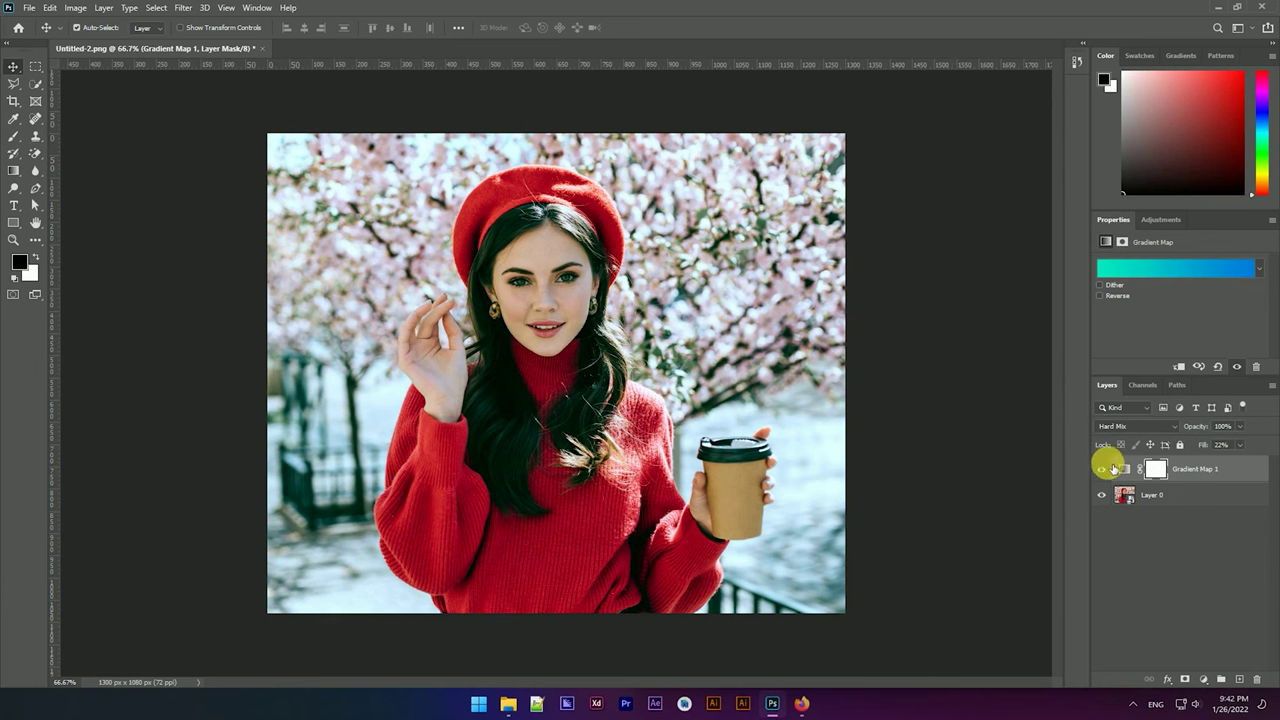
click(1103, 469)
click(1103, 469)
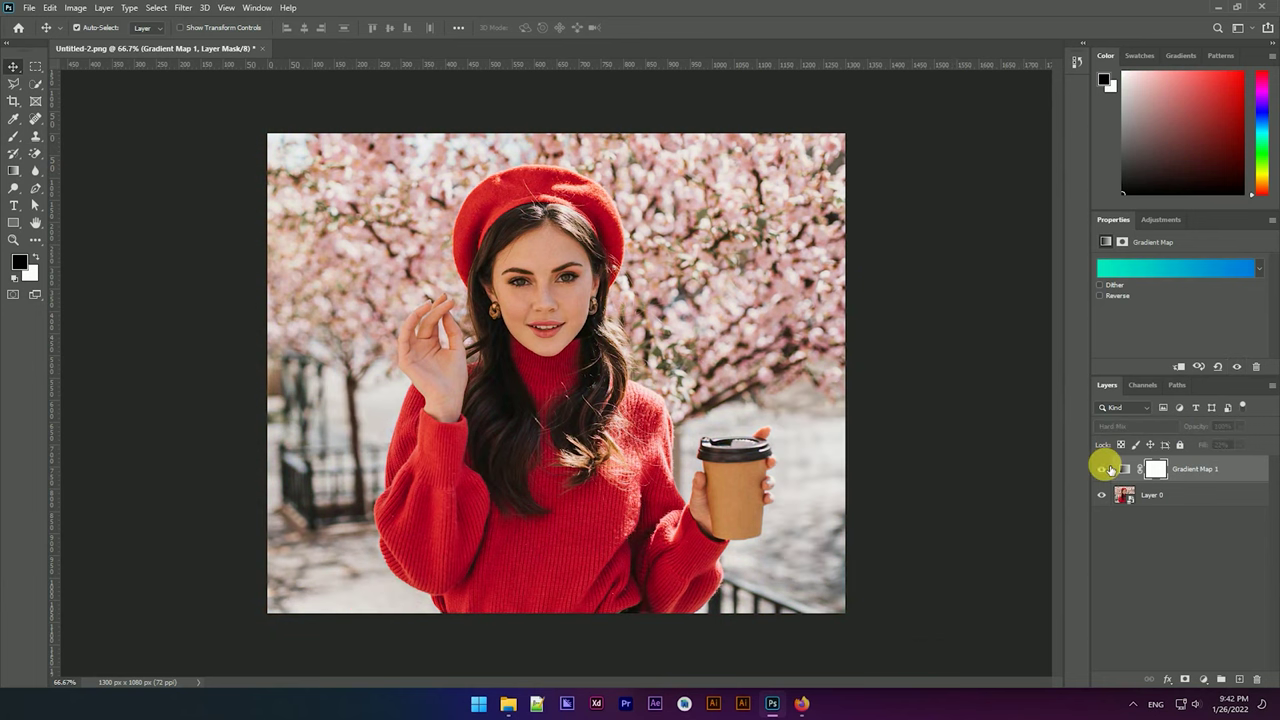
click(1103, 469)
click(1259, 268)
click(1188, 300)
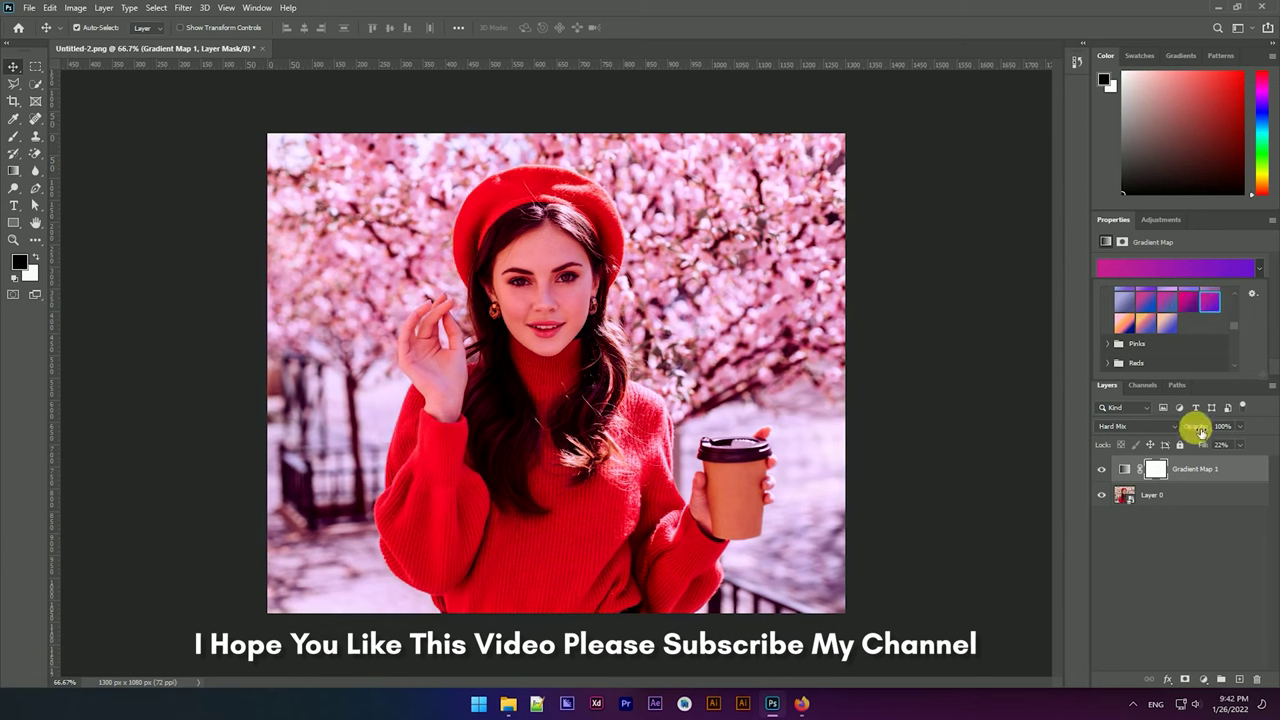
Drag down the Gradient Map 1 opacity to soften the purple-pink grade
drag(1201, 430, 1192, 430)
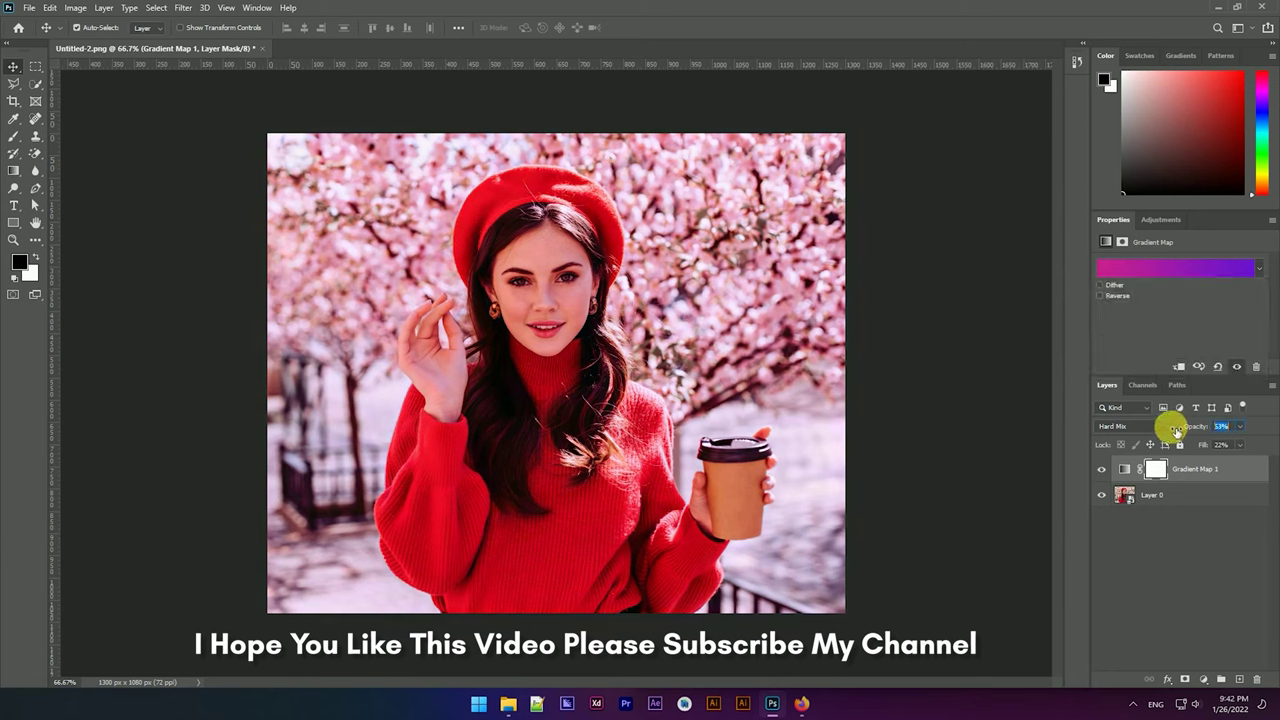